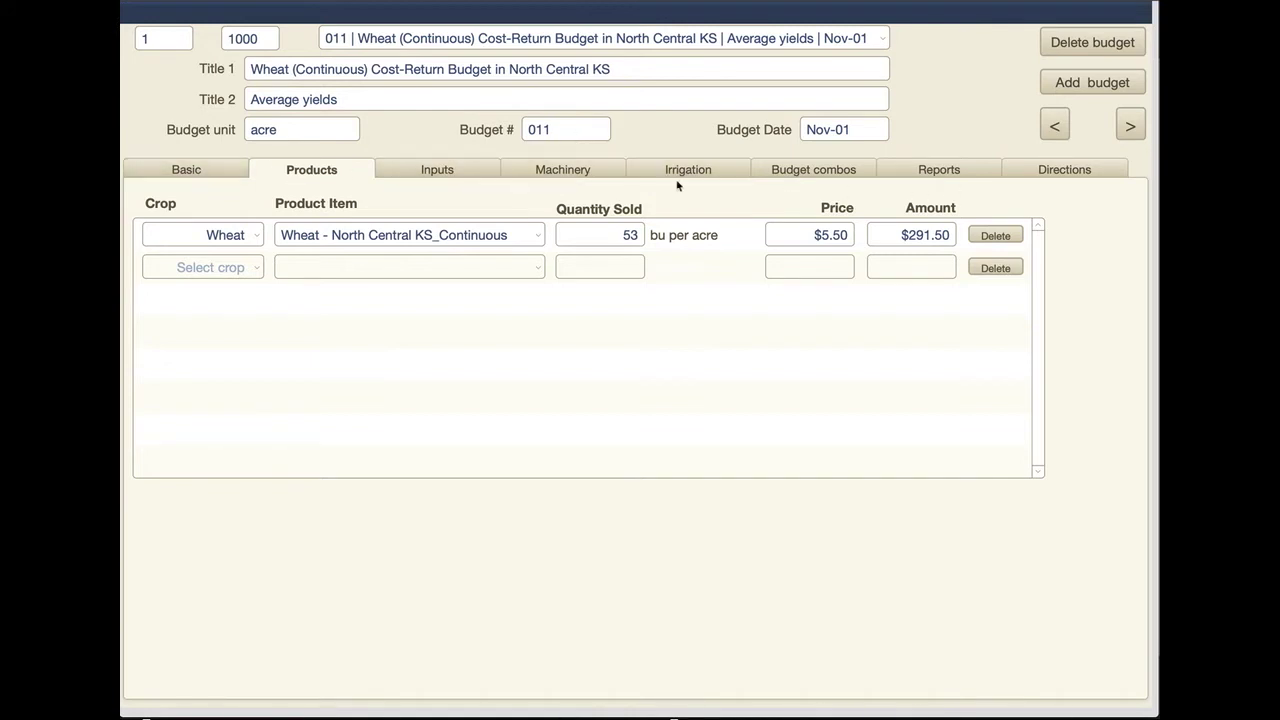
- Examine the basic settings of wheat budget 011 and look through the available budgets in the list and the budget selector
{"action": "left_click", "coordinate": [240, 167]}
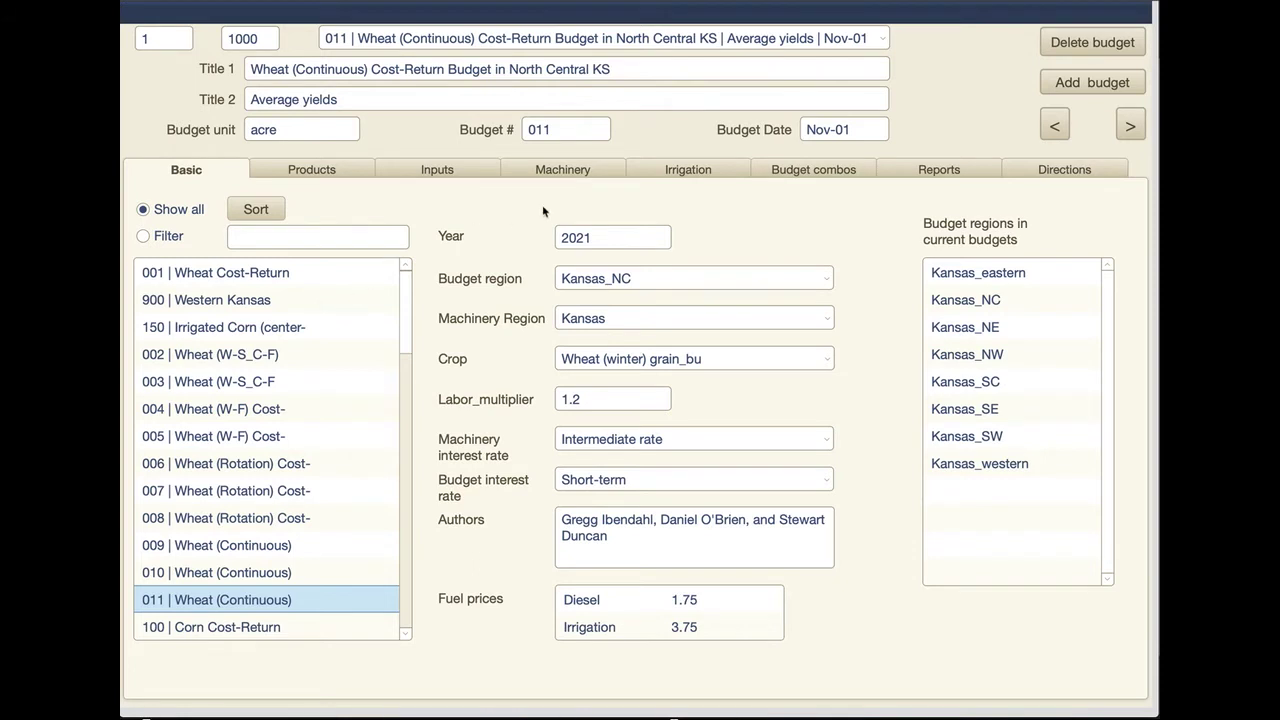
{"action": "scroll", "coordinate": [345, 332], "scroll_direction": "down", "scroll_amount": 3}
{"action": "scroll", "coordinate": [357, 323], "scroll_direction": "up", "scroll_amount": 1}
{"action": "scroll", "coordinate": [352, 324], "scroll_direction": "down", "scroll_amount": 5}
{"action": "scroll", "coordinate": [352, 324], "scroll_direction": "up", "scroll_amount": 1}
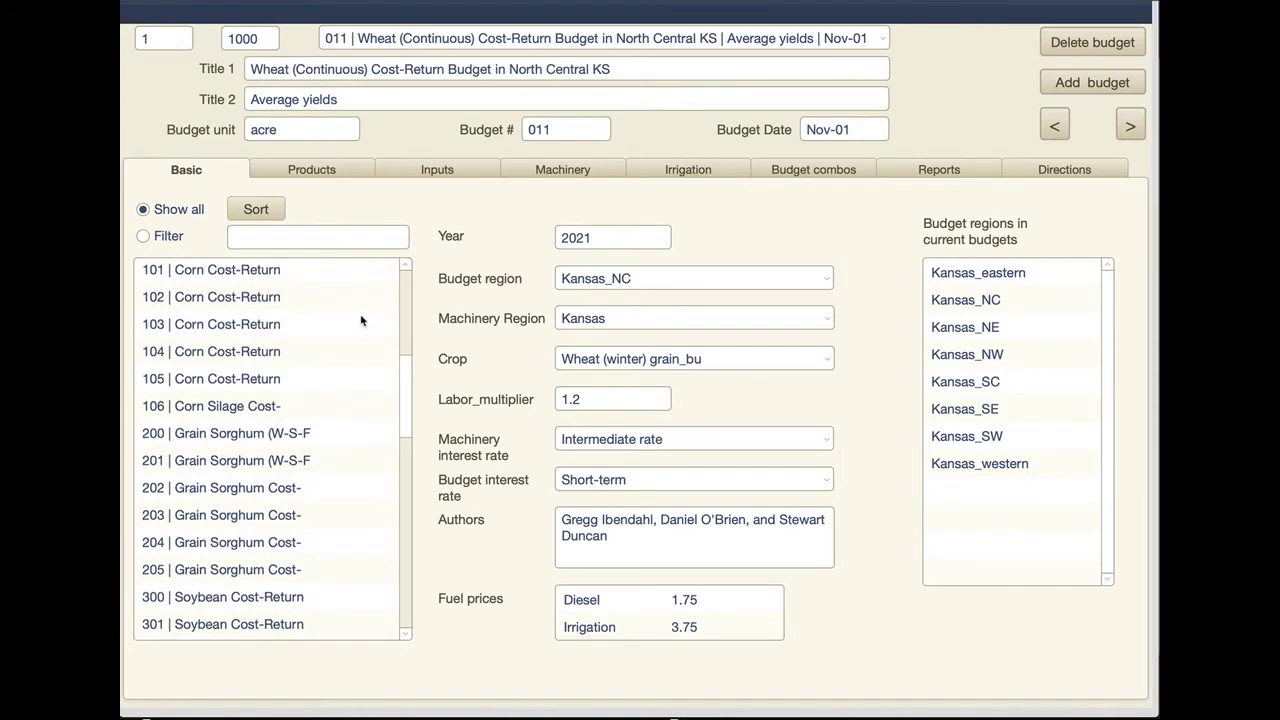
{"action": "scroll", "coordinate": [363, 320], "scroll_direction": "up", "scroll_amount": 5}
{"action": "left_click", "coordinate": [882, 38]}
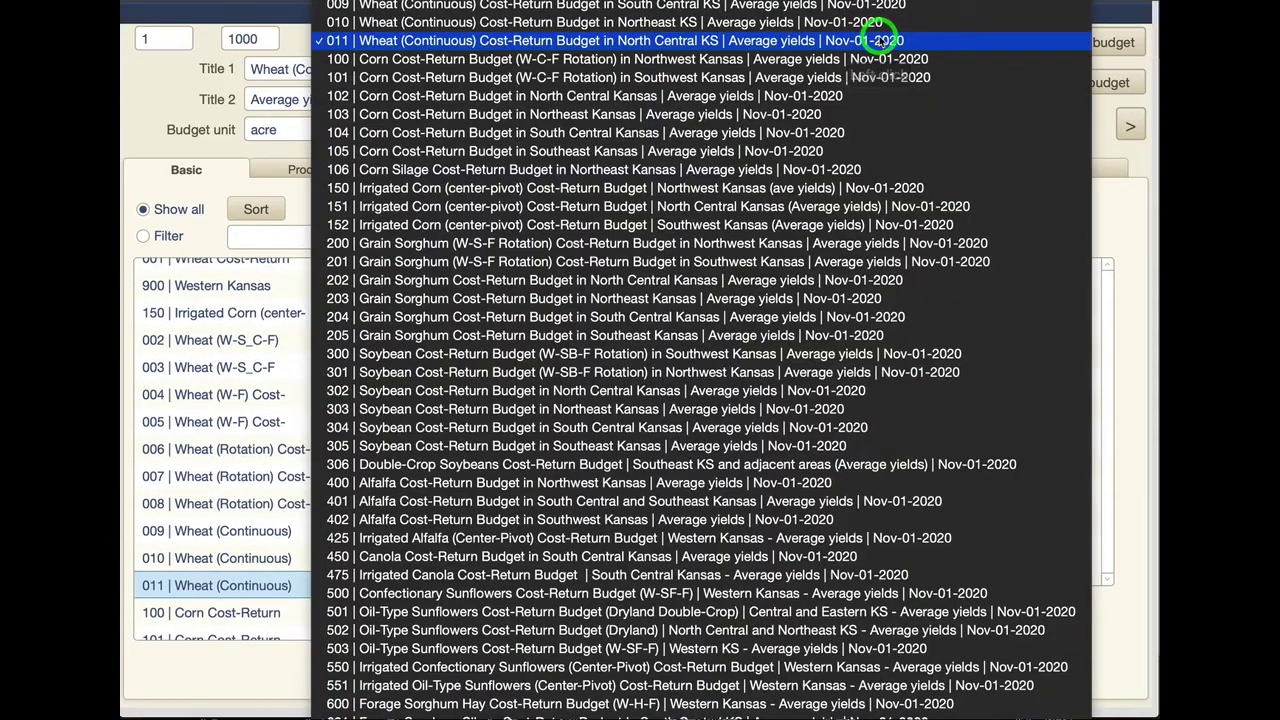
{"action": "left_click", "coordinate": [1108, 147]}
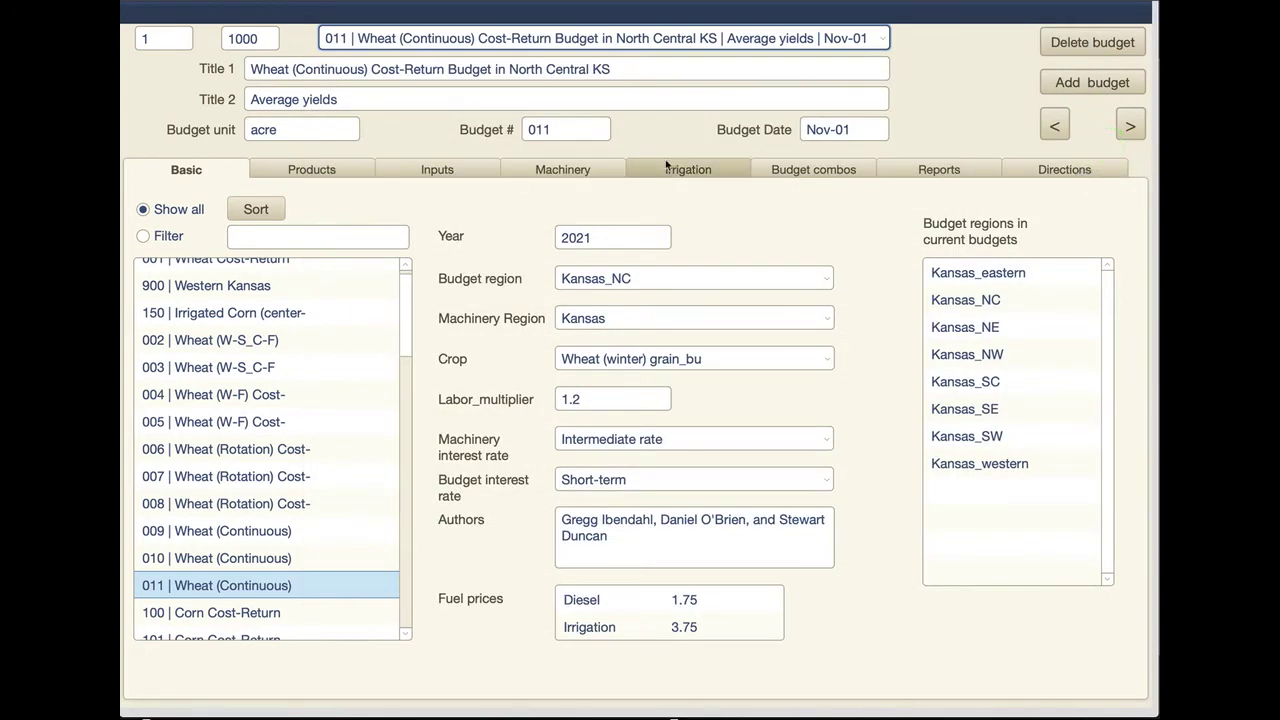
- Review the products of wheat budget 011 and look at the crop choices for its product line
{"action": "left_click", "coordinate": [355, 172]}
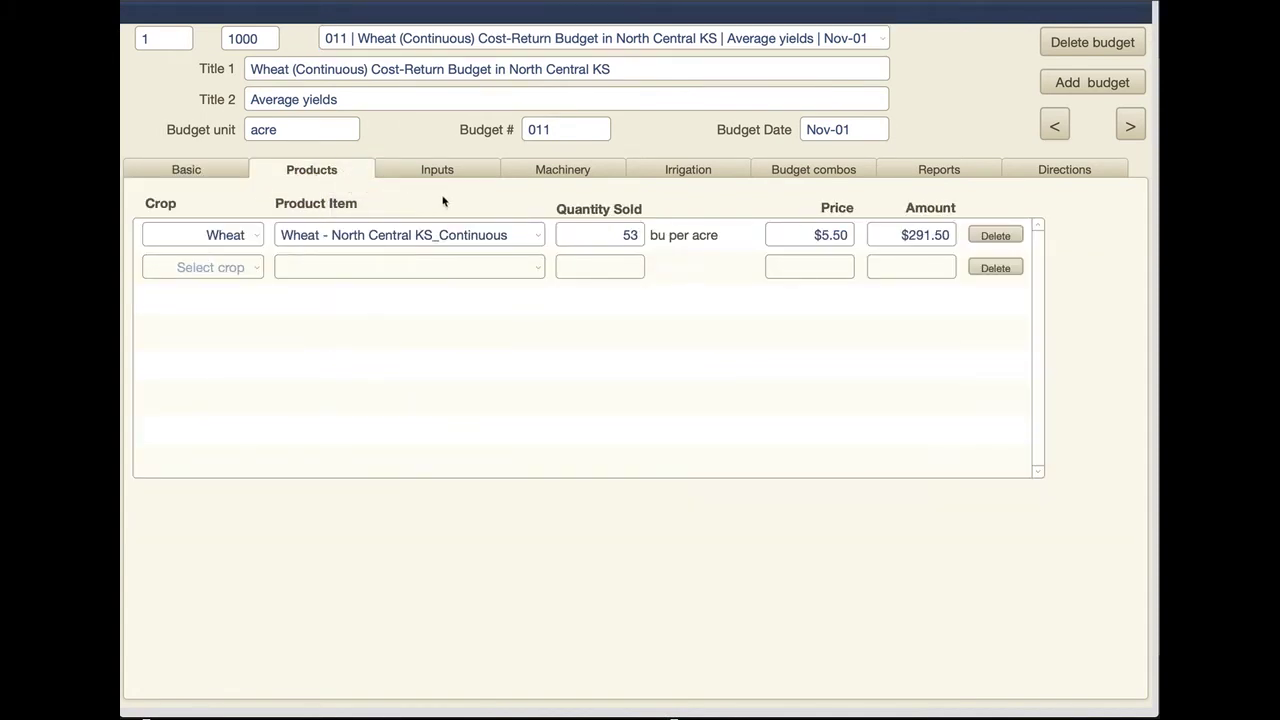
{"action": "left_click", "coordinate": [240, 235]}
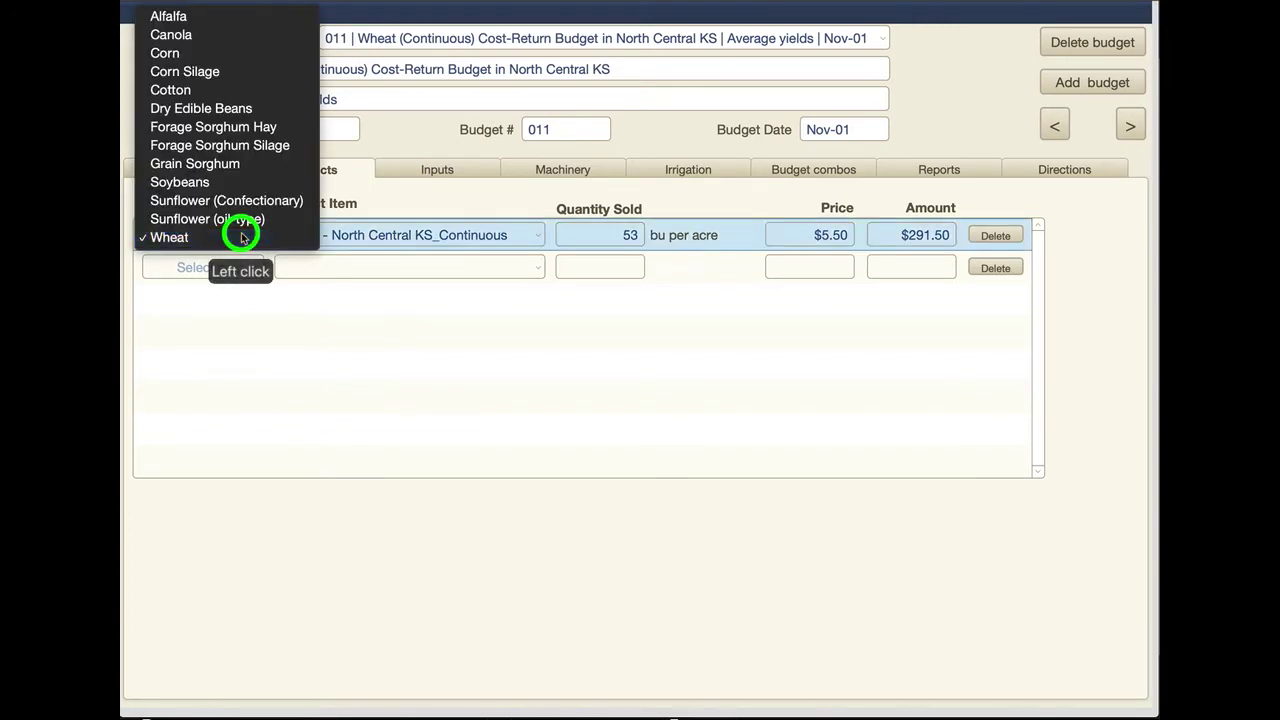
{"action": "left_click", "coordinate": [240, 236]}
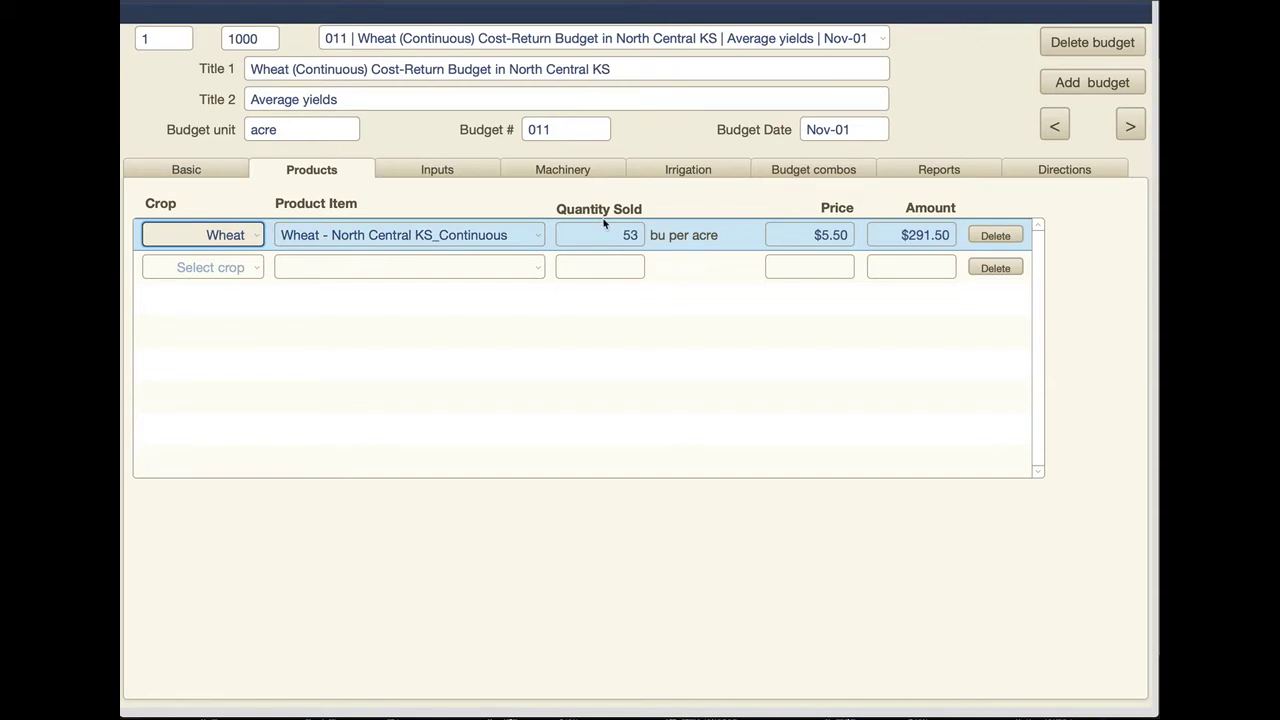
- Review the inputs, machinery, irrigation, budget combos, reports and directions sections of wheat budget 011
{"action": "left_click", "coordinate": [482, 168]}
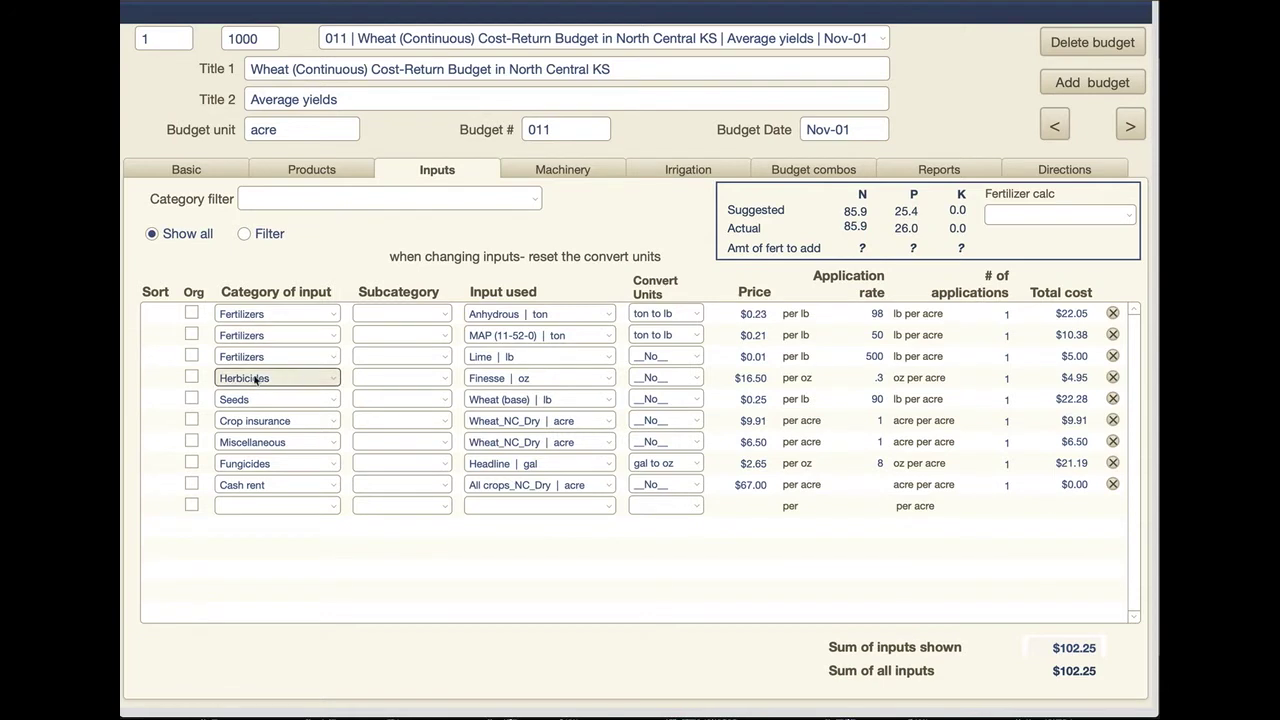
{"action": "left_click", "coordinate": [603, 172]}
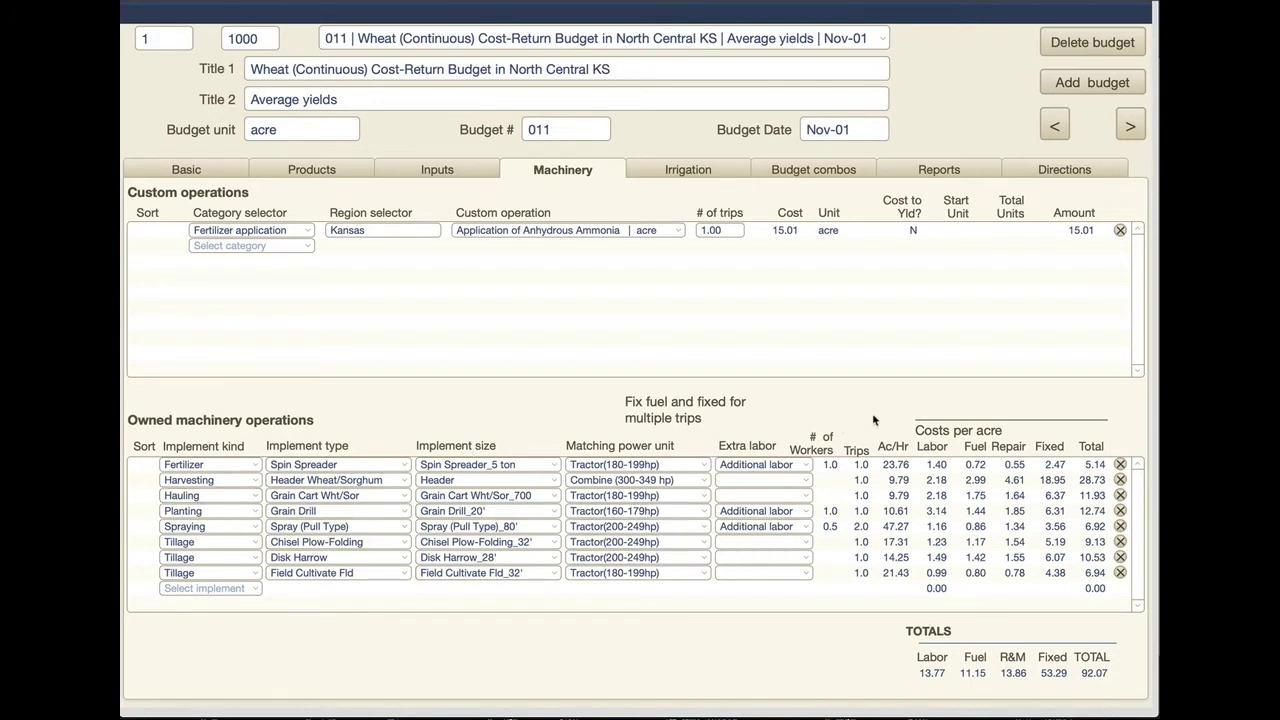
{"action": "left_click", "coordinate": [731, 166]}
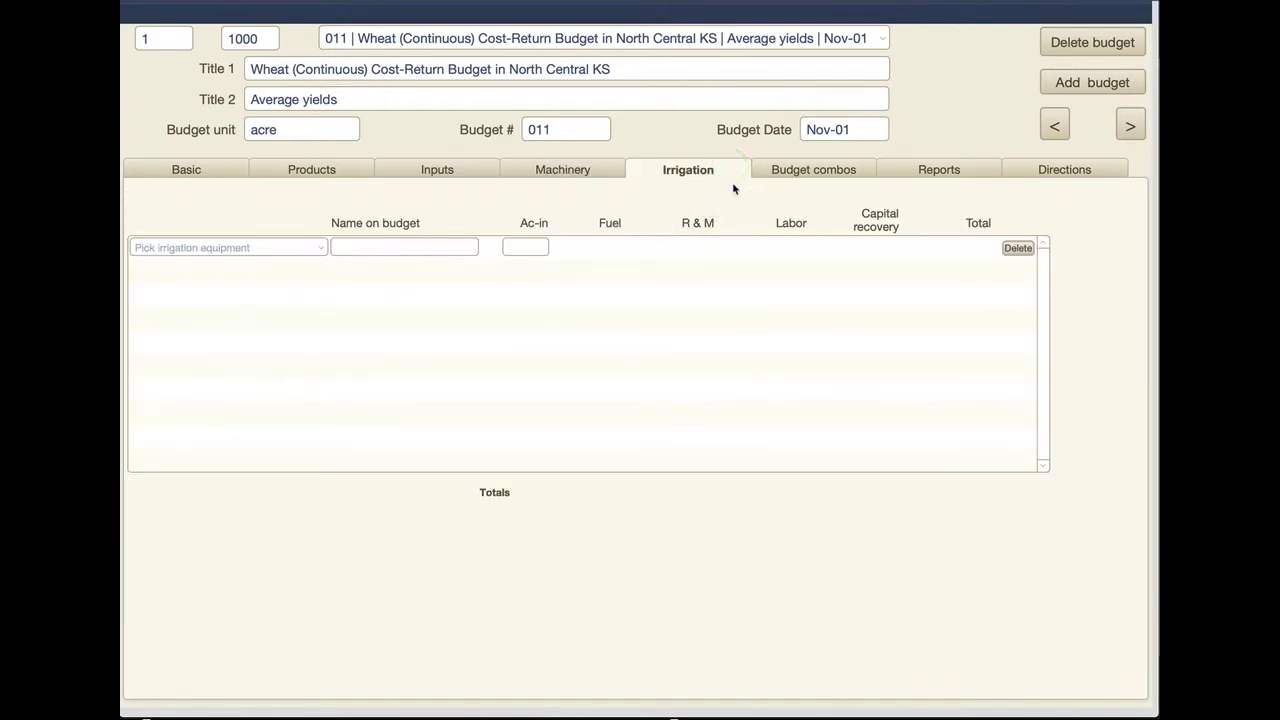
{"action": "left_click", "coordinate": [853, 171]}
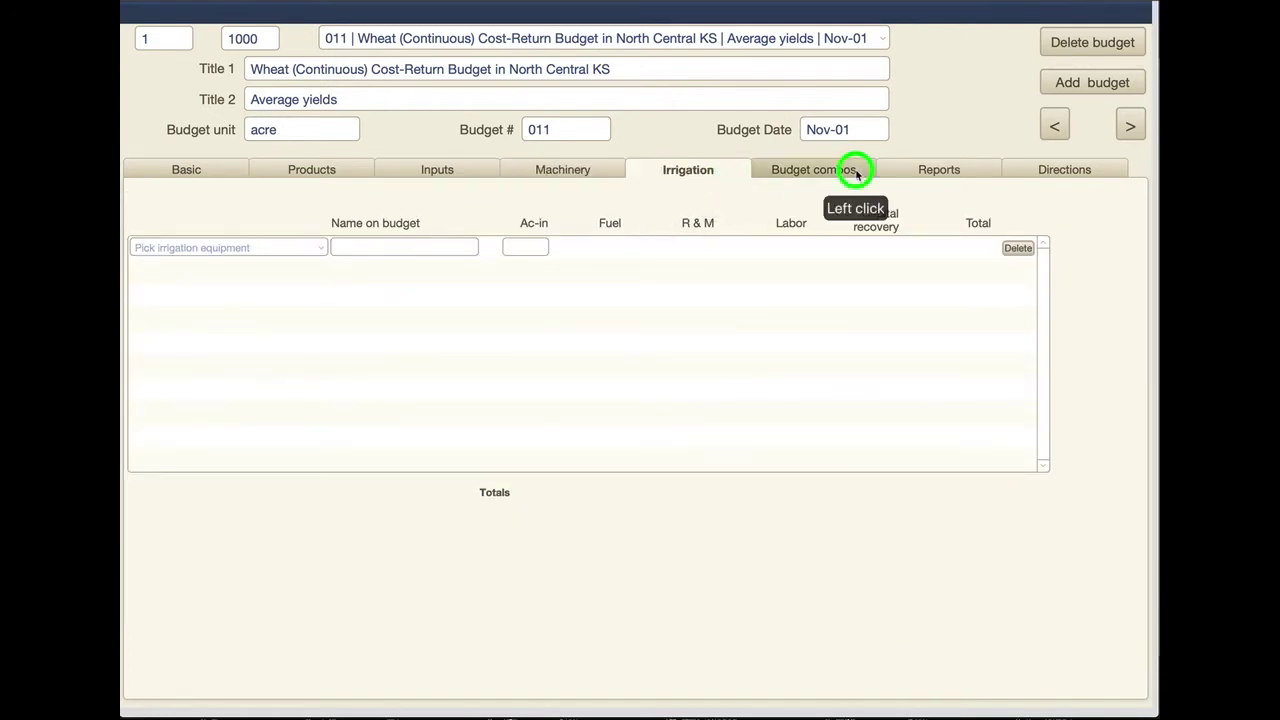
{"action": "left_click", "coordinate": [957, 176]}
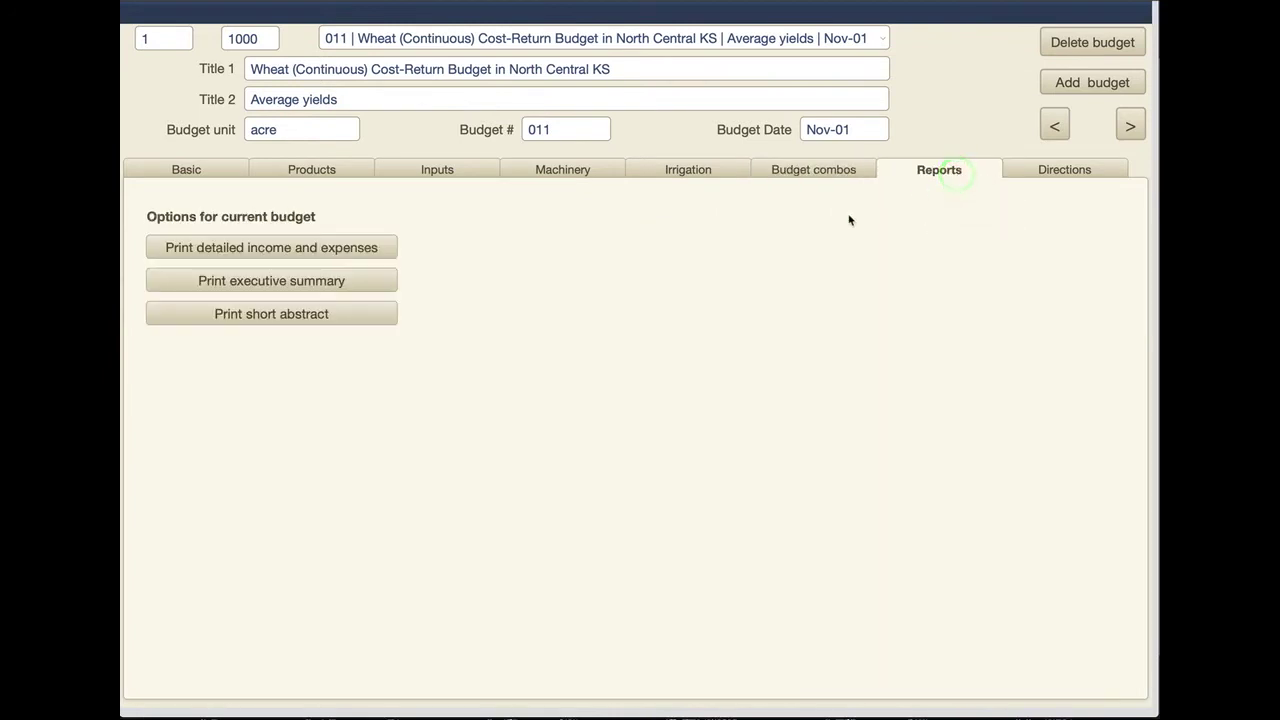
{"action": "left_click", "coordinate": [1051, 173]}
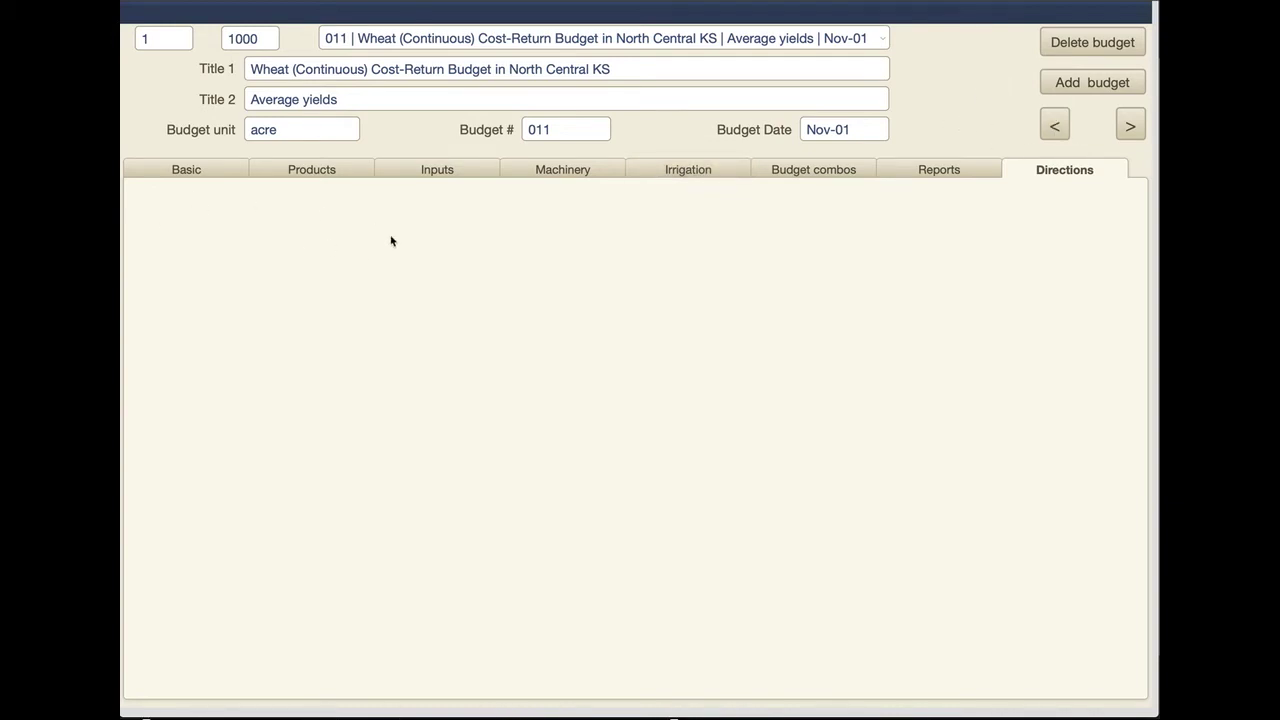
- Return to the basic settings of wheat budget 011 and look at the available machinery interest rate options
{"action": "left_click", "coordinate": [228, 176]}
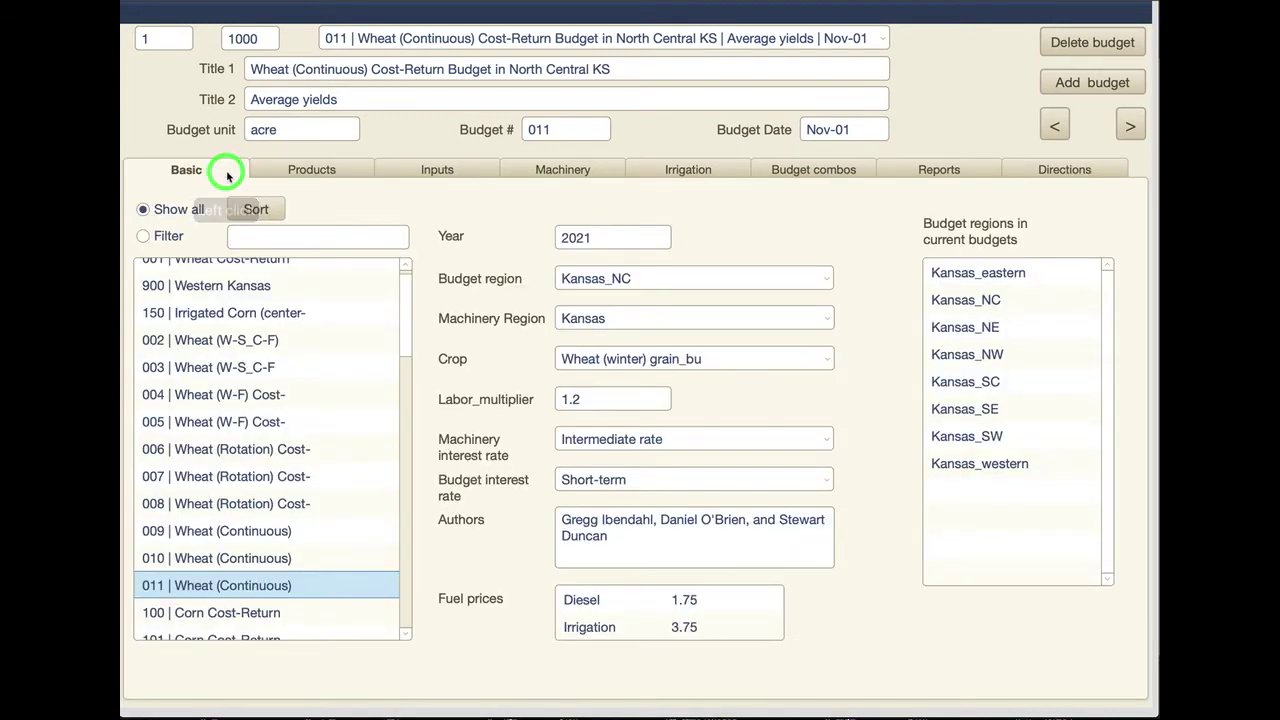
{"action": "left_click_drag", "start_coordinate": [405, 308], "coordinate": [406, 294]}
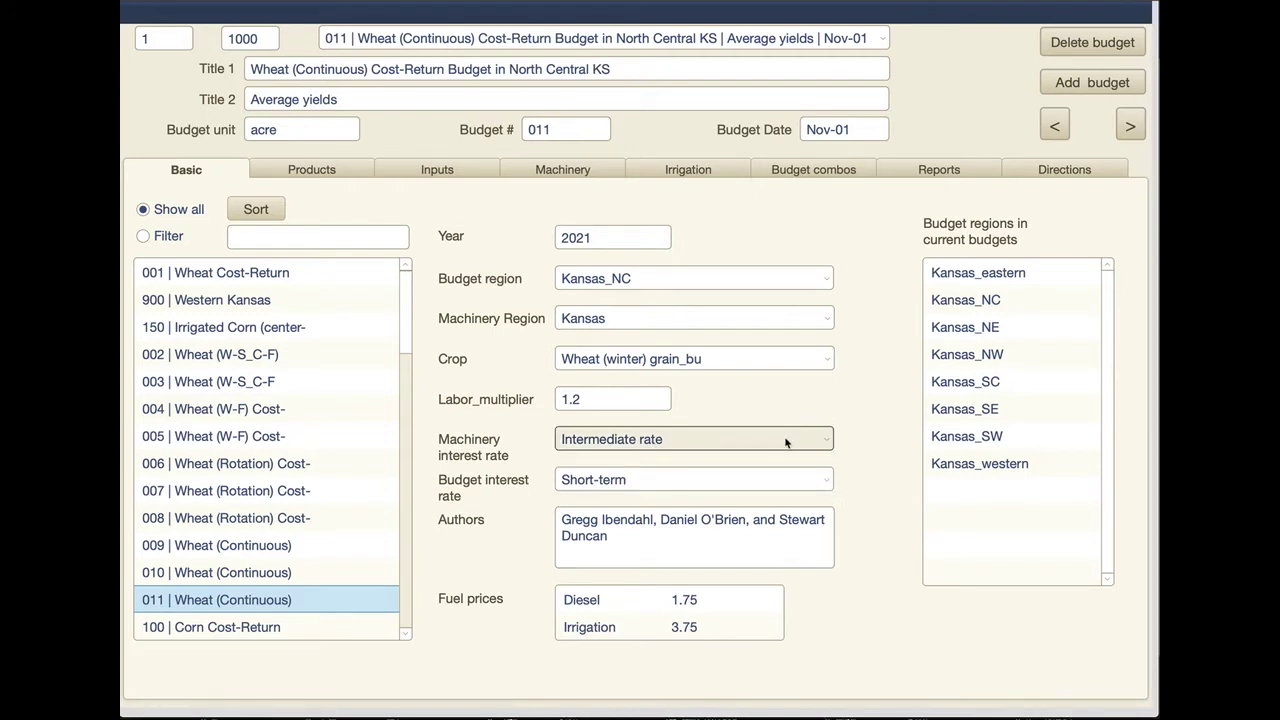
{"action": "left_click", "coordinate": [816, 441]}
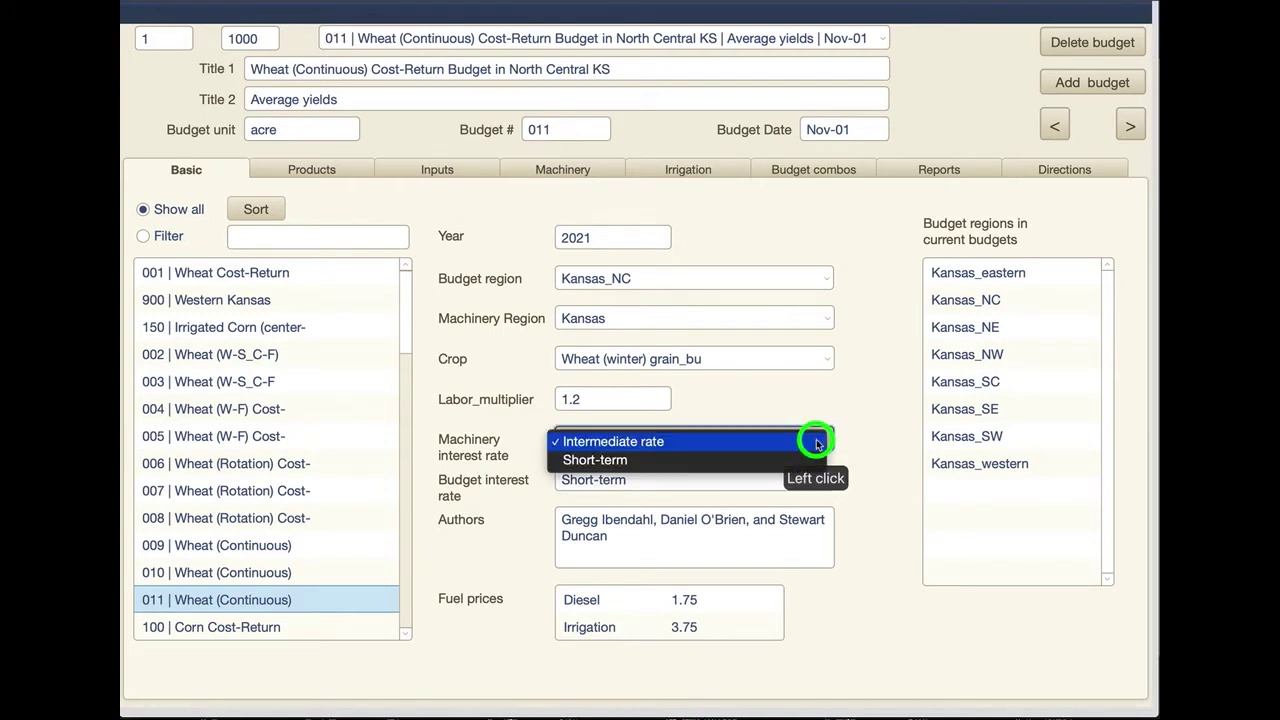
{"action": "left_click", "coordinate": [871, 417]}
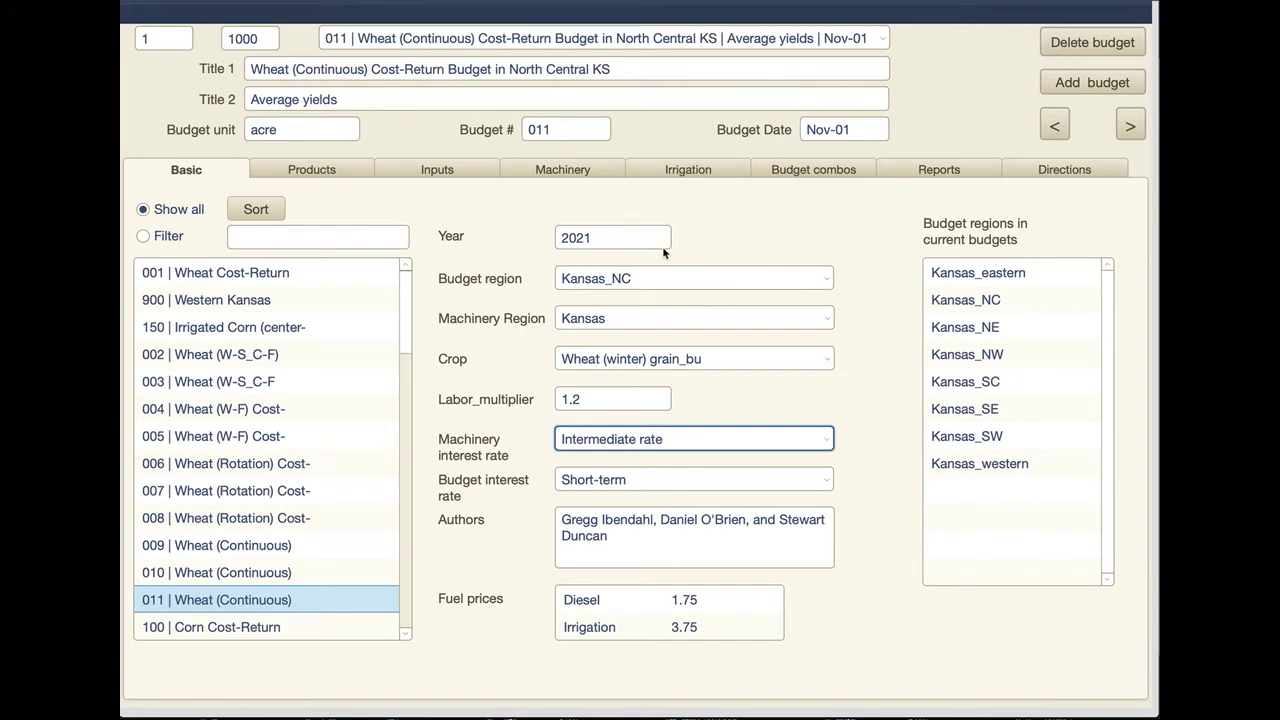
- Look through the budget selector, step one budget forward, and step back to wheat budget 010
{"action": "left_click", "coordinate": [878, 43]}
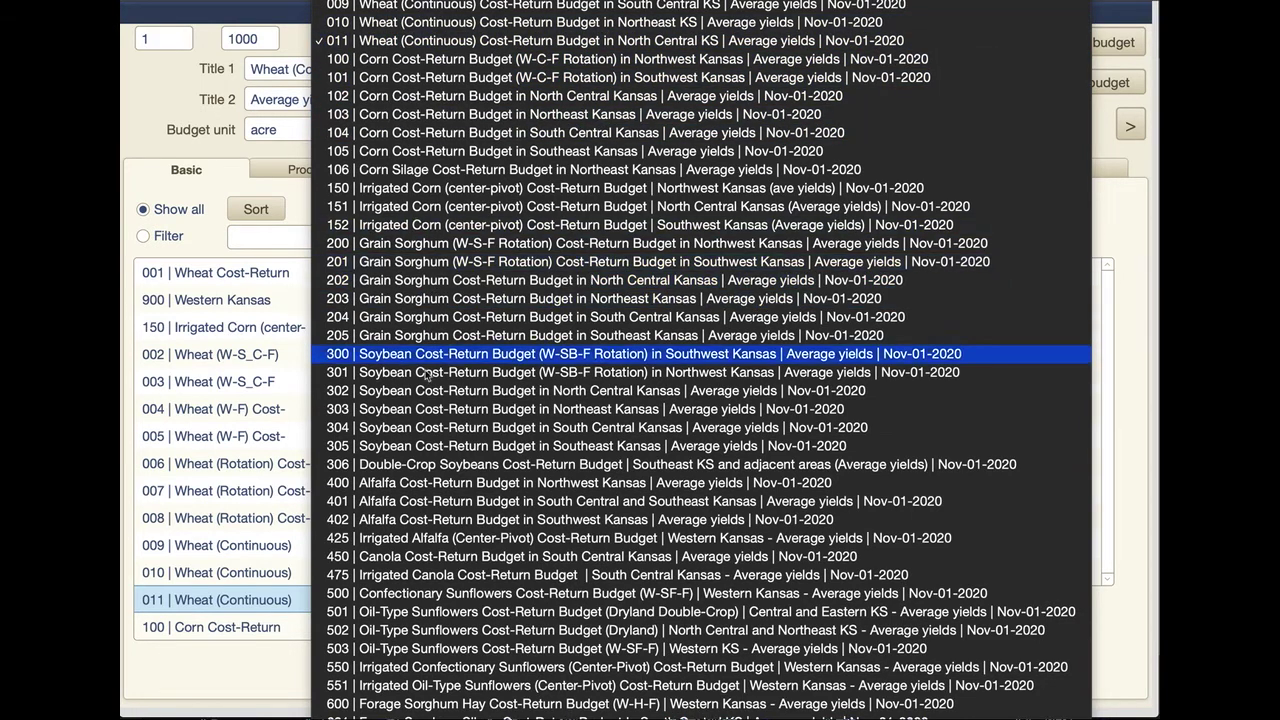
{"action": "left_click", "coordinate": [1140, 222]}
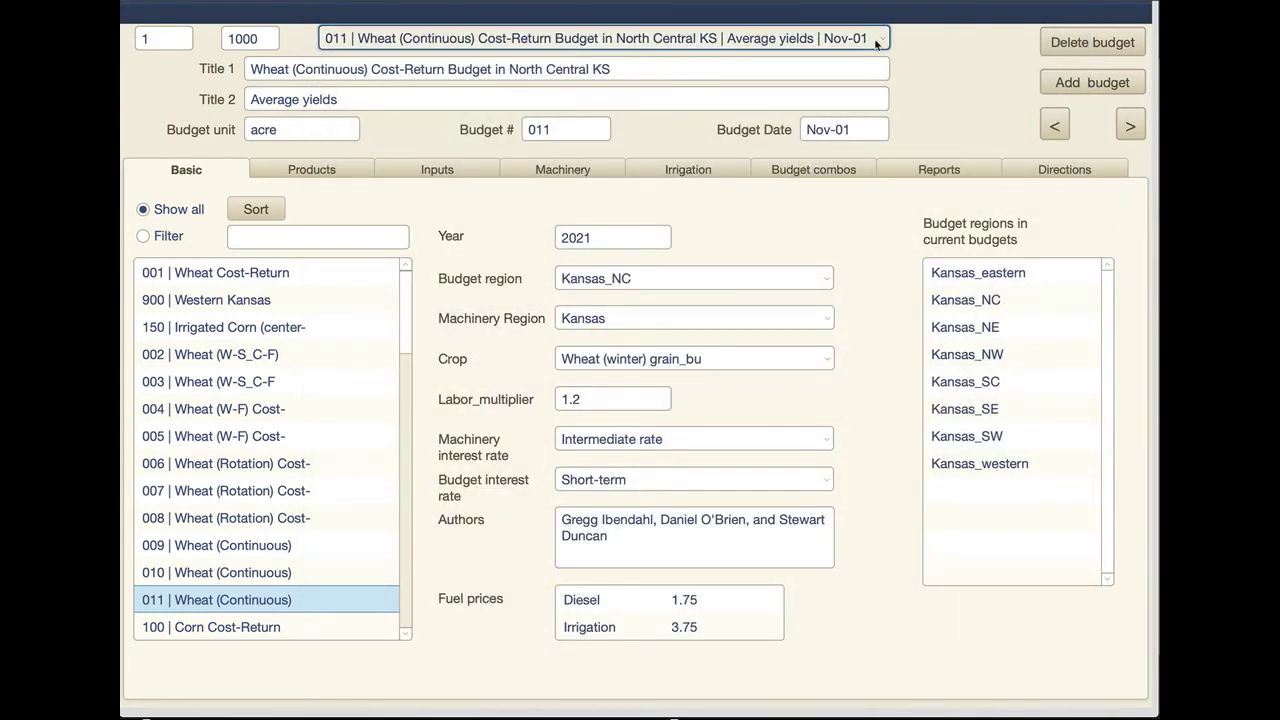
{"action": "left_click", "coordinate": [1132, 127]}
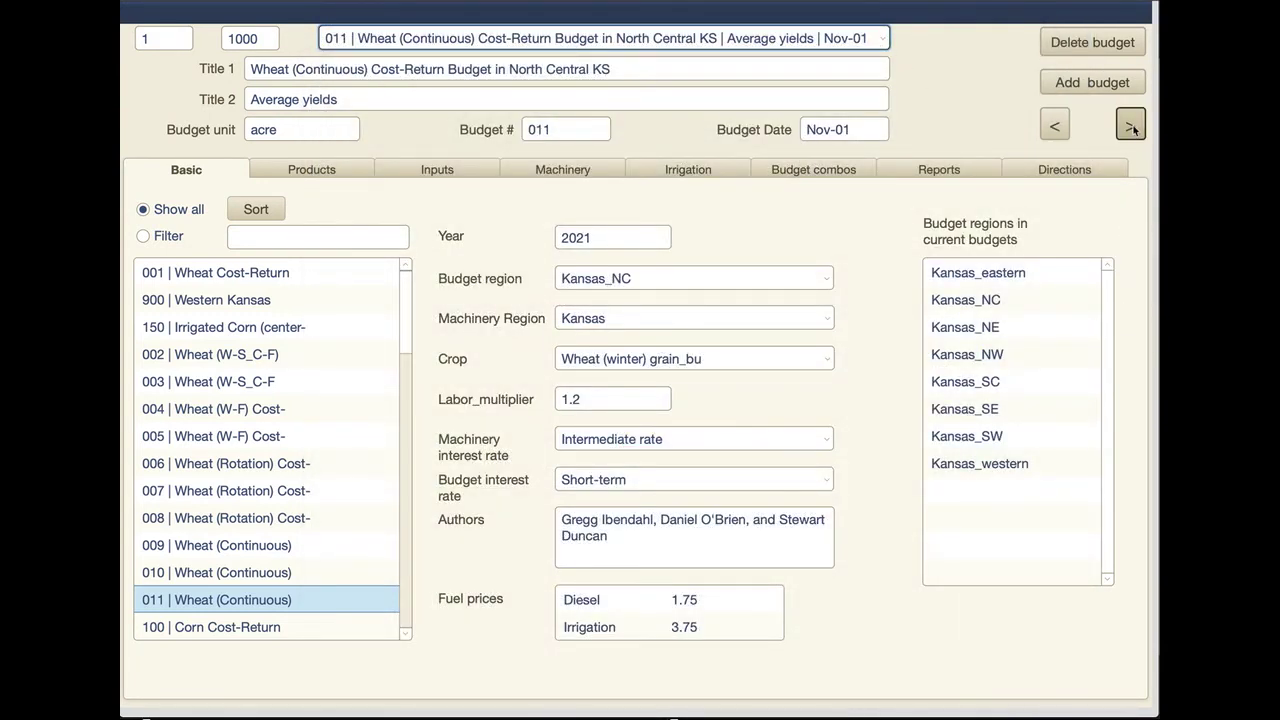
{"action": "left_click", "coordinate": [1056, 127]}
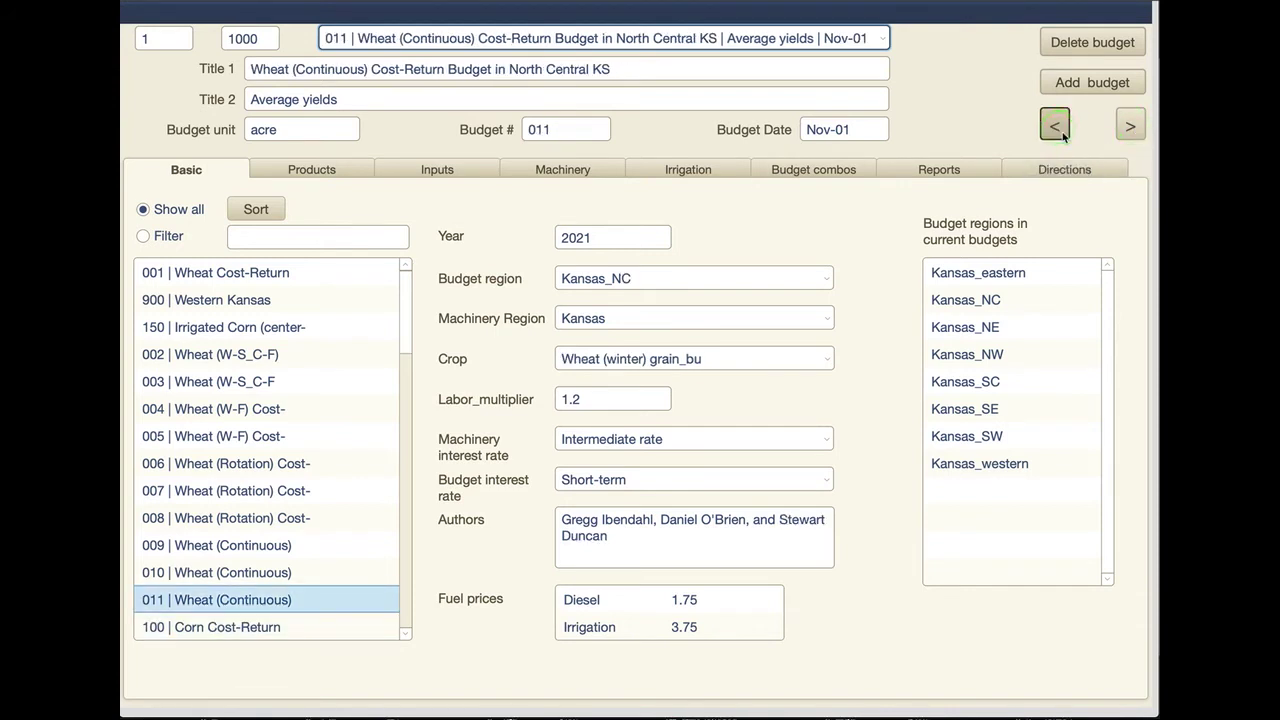
{"action": "left_click", "coordinate": [1056, 127]}
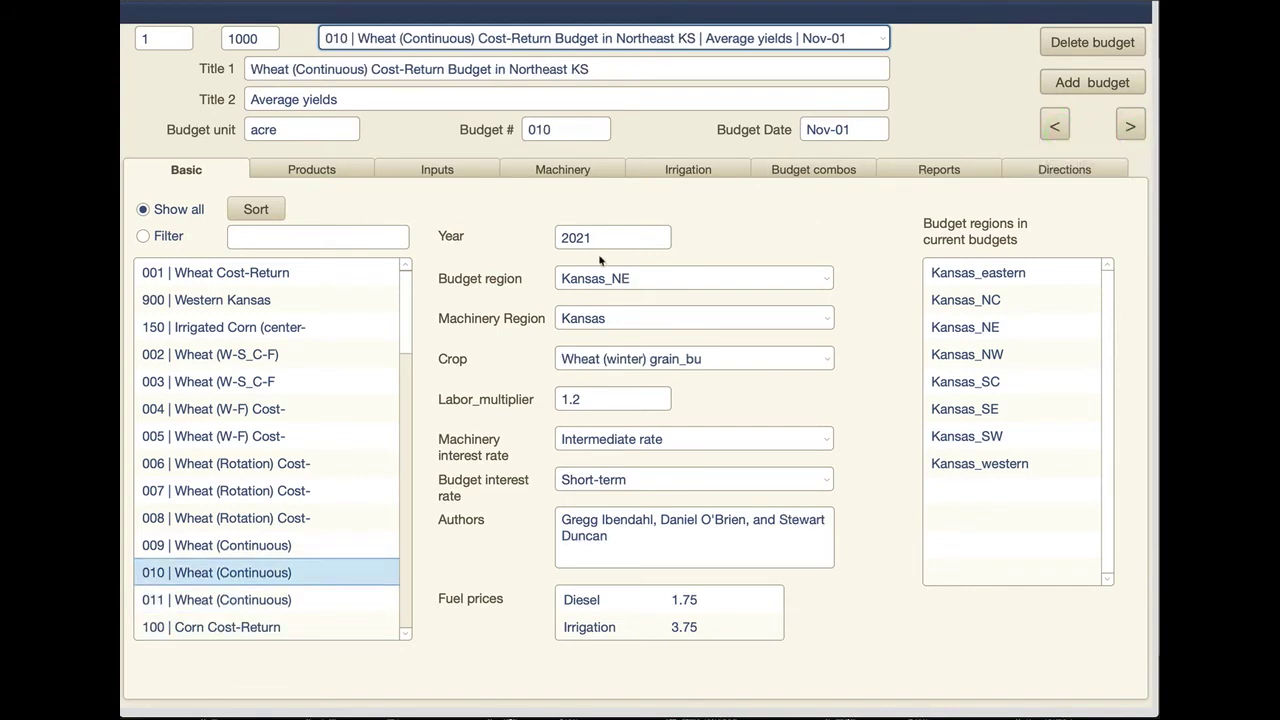
- Filter the budget list by "corn"
{"action": "left_click_drag", "start_coordinate": [405, 329], "coordinate": [412, 230]}
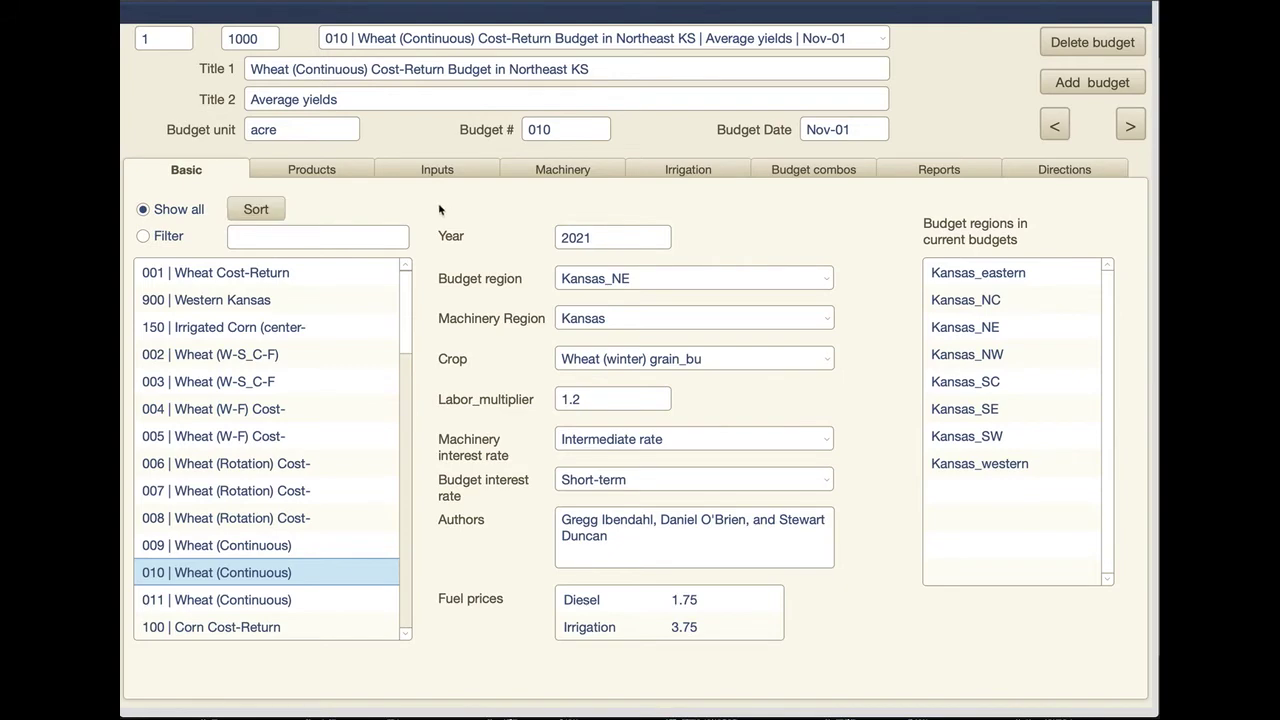
{"action": "mouse_move", "coordinate": [404, 287]}
{"action": "left_mouse_down"}
{"action": "mouse_move", "coordinate": [404, 588]}
{"action": "mouse_move", "coordinate": [409, 262]}
{"action": "left_mouse_up"}
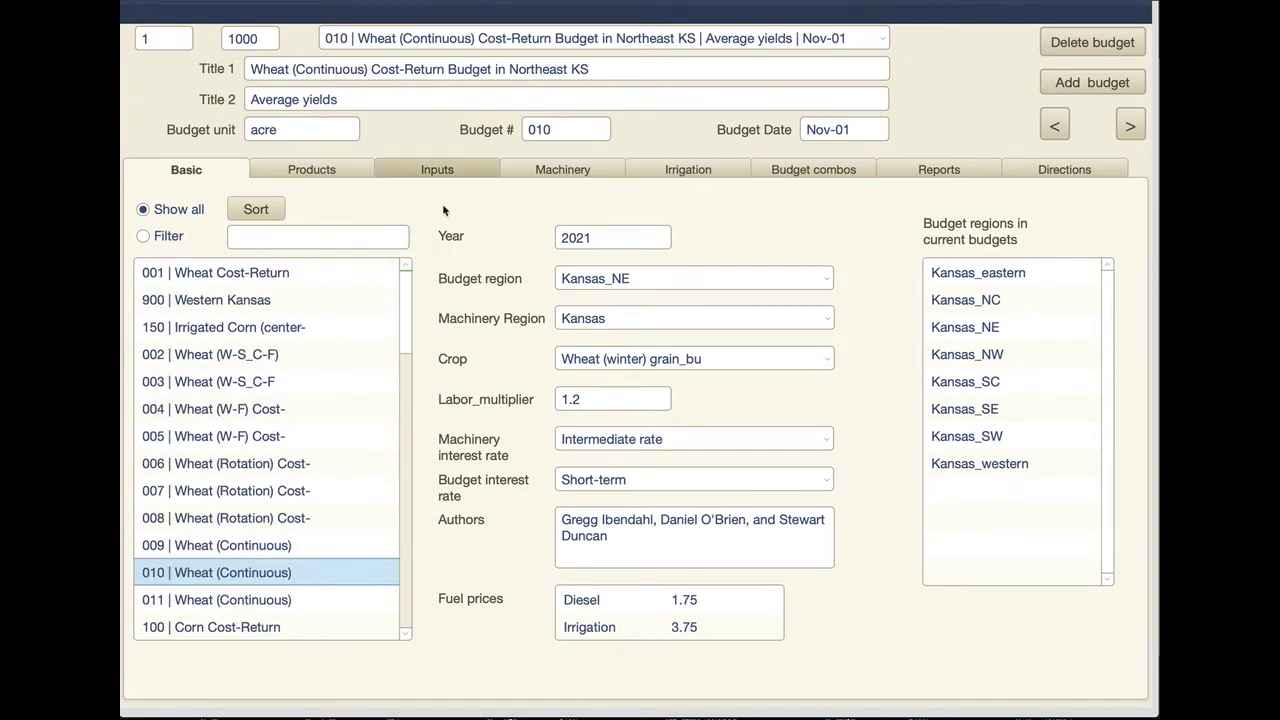
{"action": "left_click", "coordinate": [261, 238]}
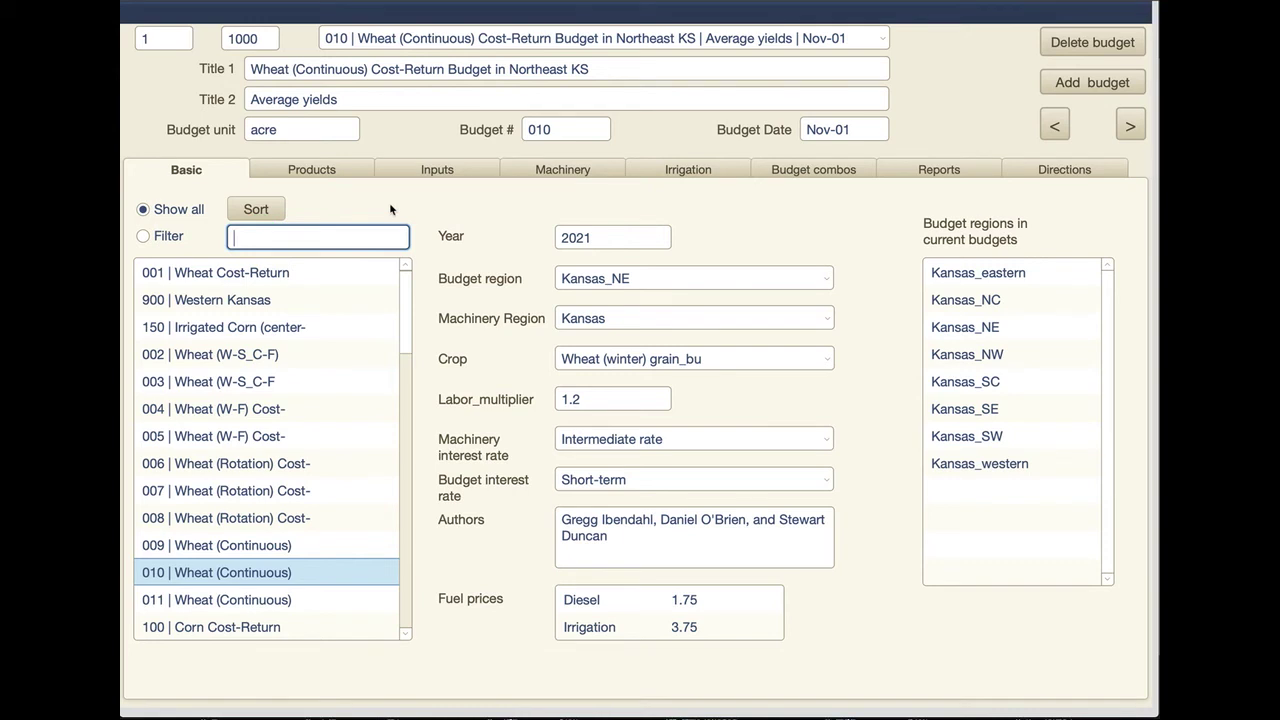
{"action": "type", "text": "corn"}
{"action": "left_click", "coordinate": [145, 237]}
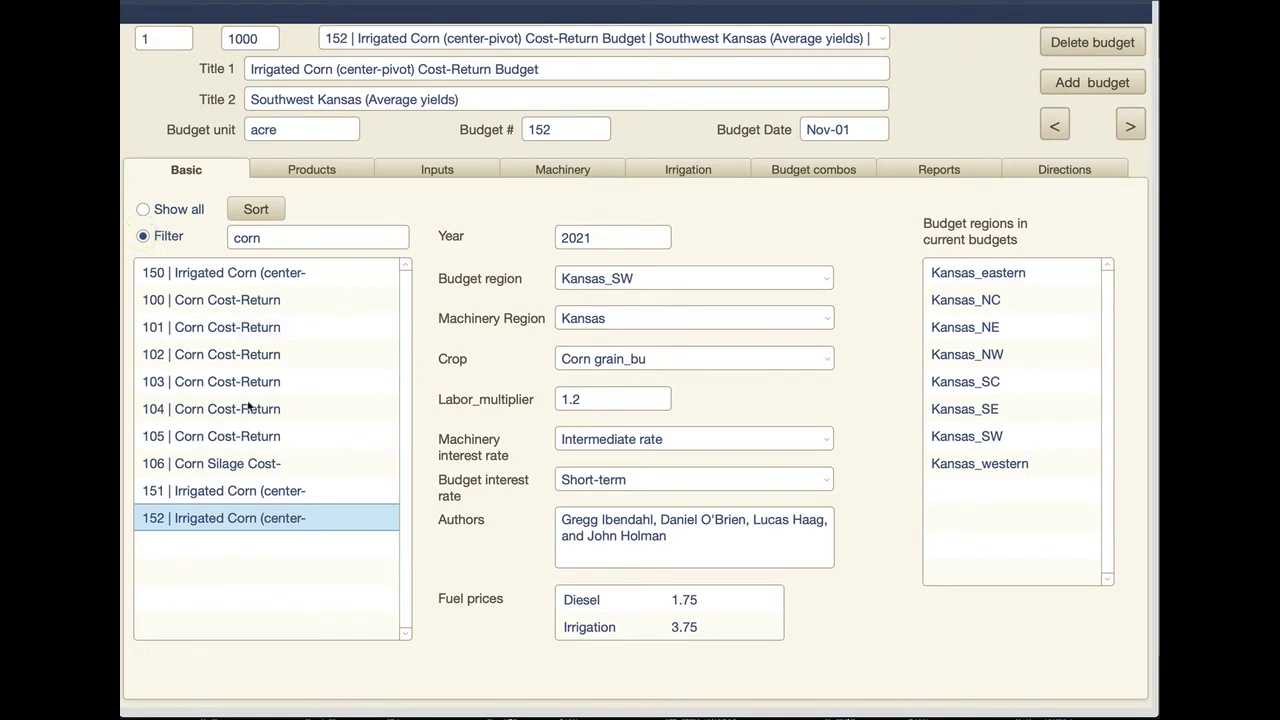
- View corn budgets 100, 101, 102 and 103 one after another from the filtered list
{"action": "left_click", "coordinate": [258, 300]}
{"action": "left_click", "coordinate": [261, 330]}
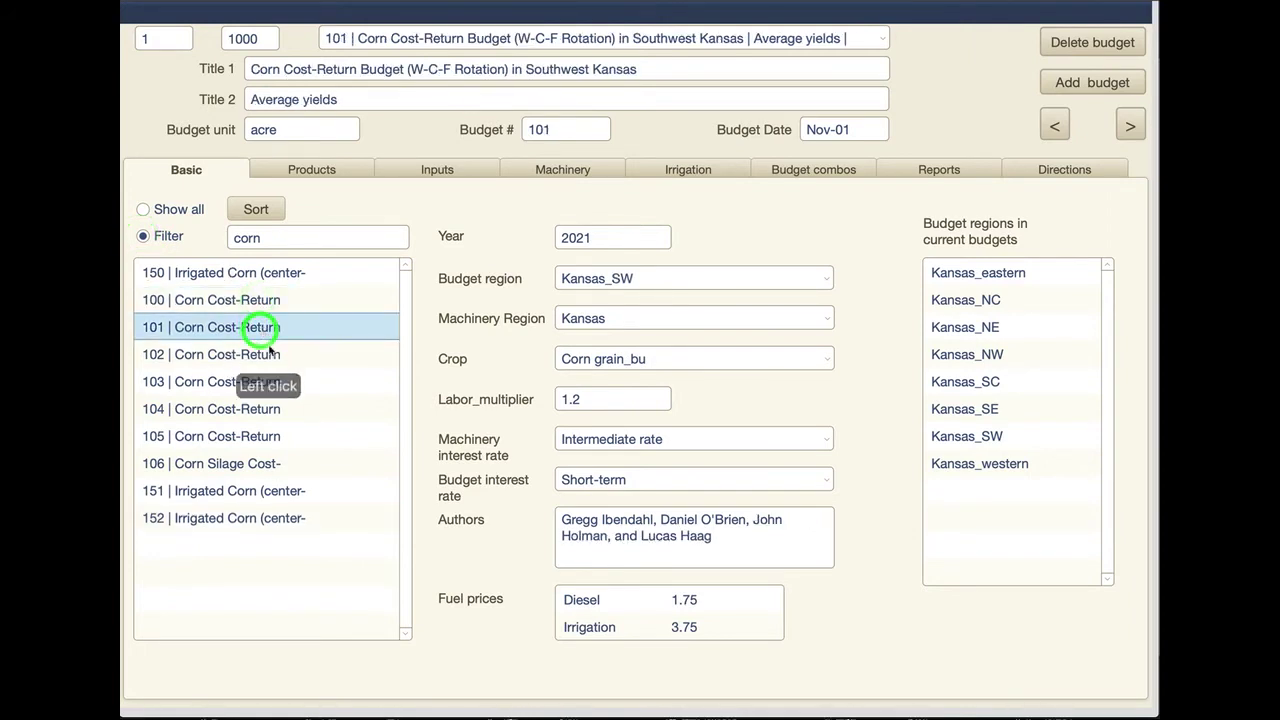
{"action": "left_click", "coordinate": [264, 352]}
{"action": "left_click", "coordinate": [272, 378]}
- Reset the list to all budgets, filter it by "north central", and open budget 008 followed by corn budget 102
{"action": "left_click", "coordinate": [143, 209]}
{"action": "left_click", "coordinate": [320, 237]}
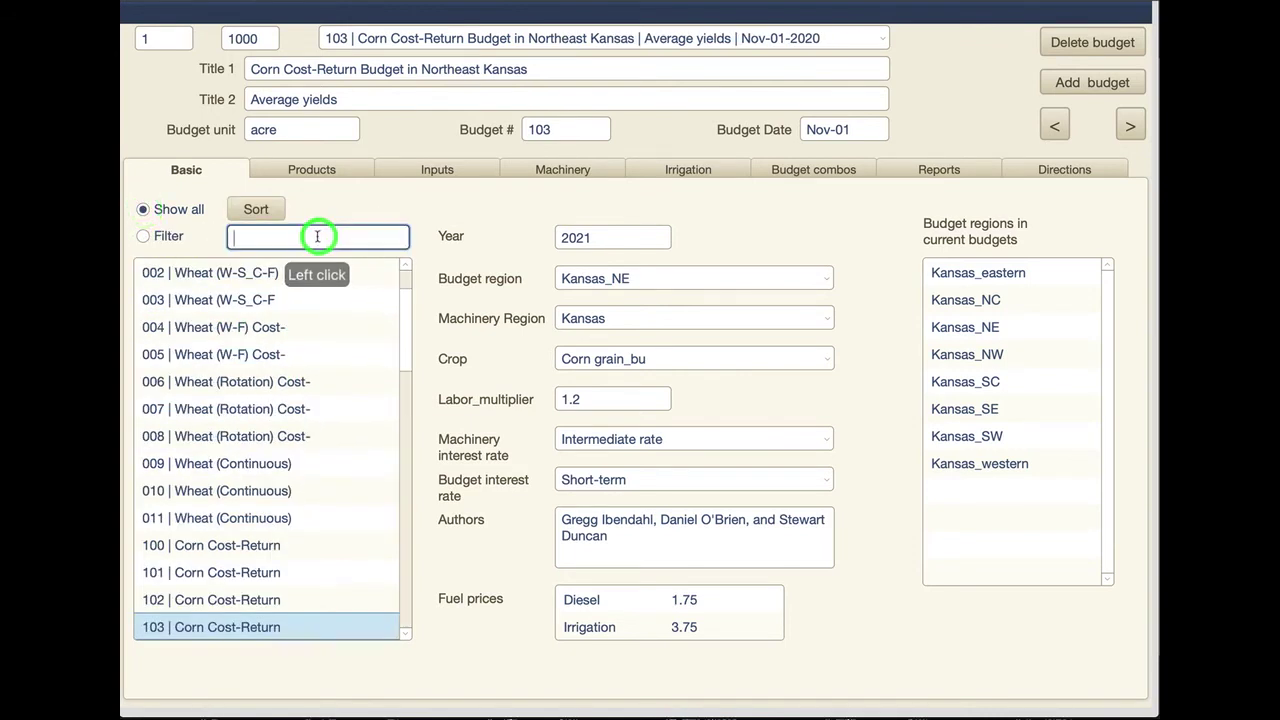
{"action": "type", "text": "no"}
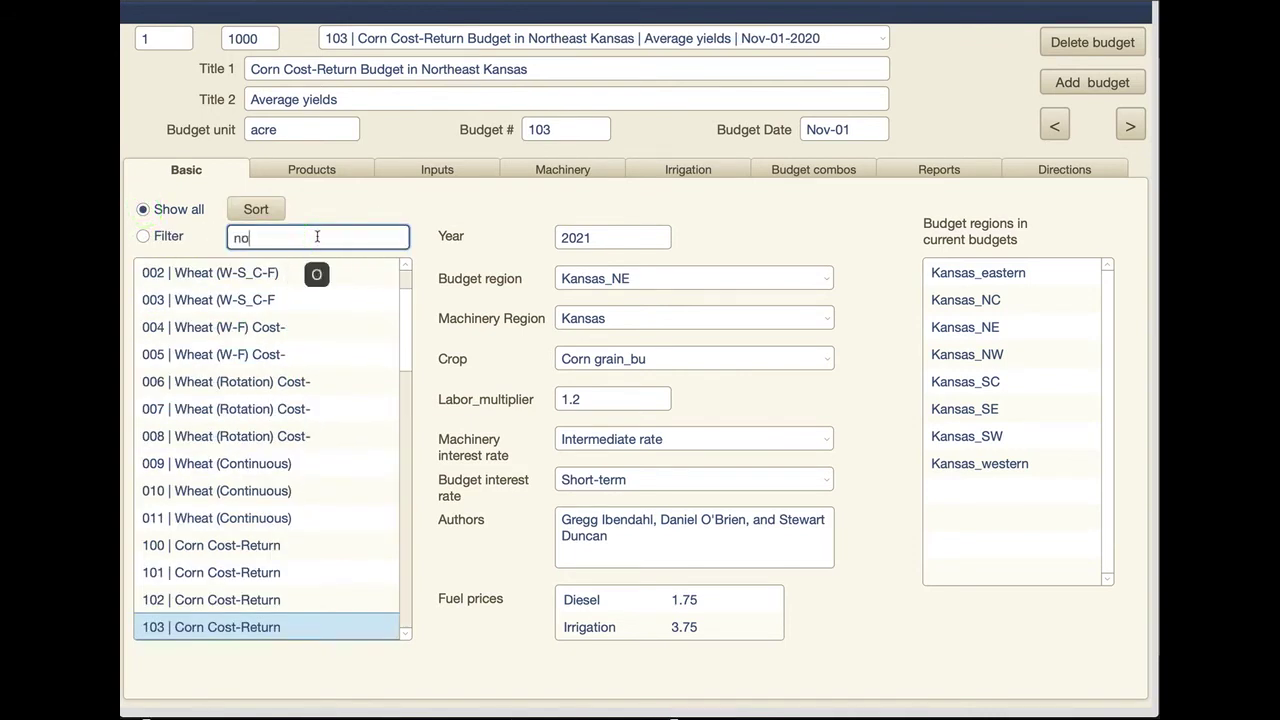
{"action": "type", "text": "rth central"}
{"action": "left_click", "coordinate": [143, 238]}
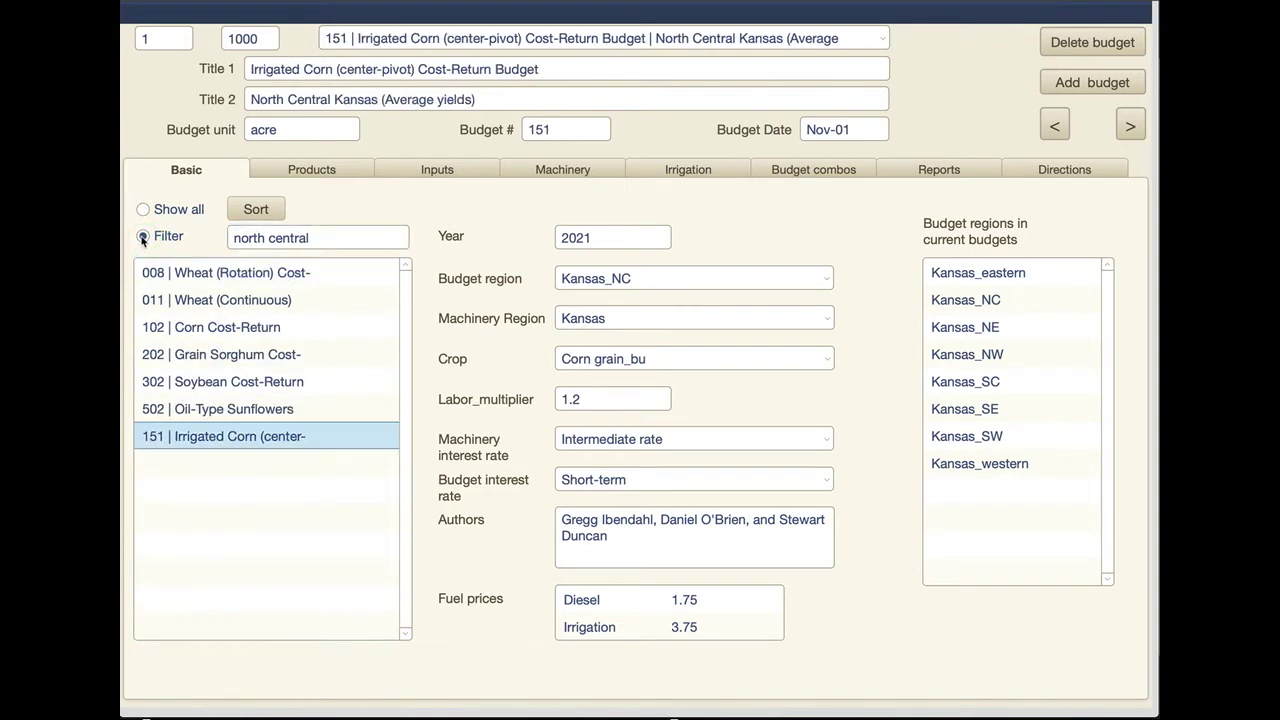
{"action": "left_click", "coordinate": [257, 274]}
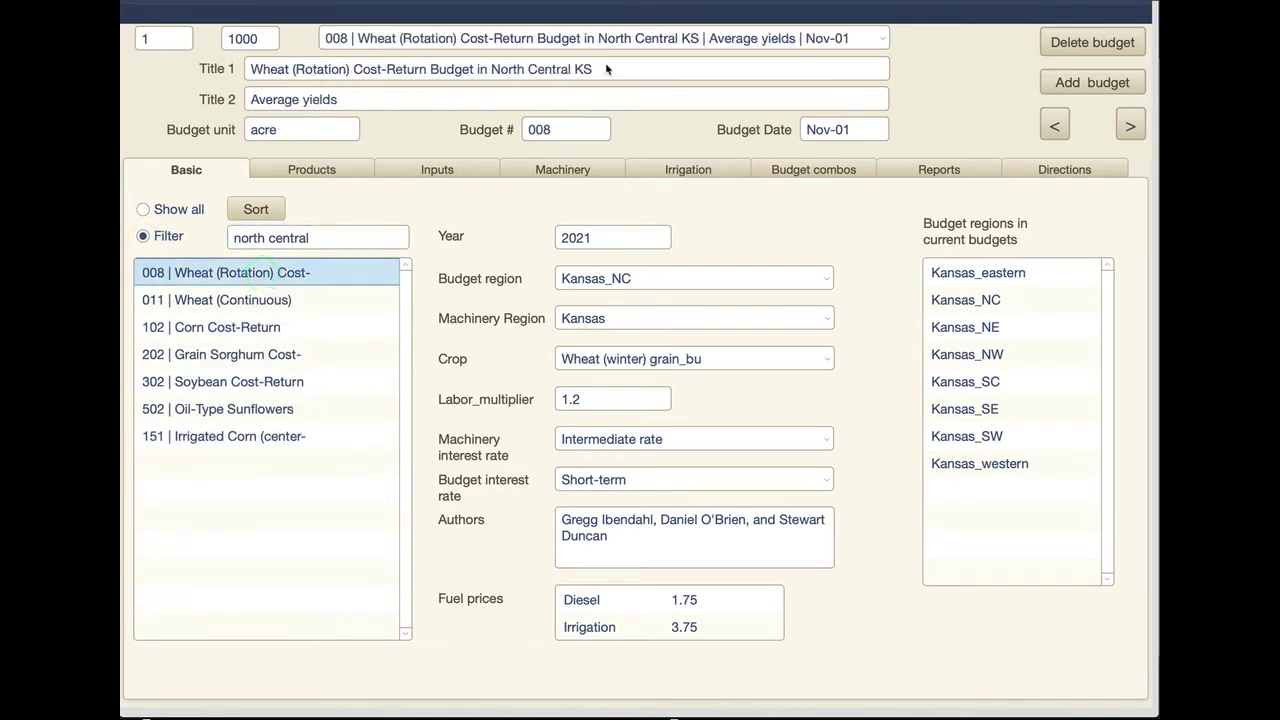
{"action": "left_click", "coordinate": [265, 331]}
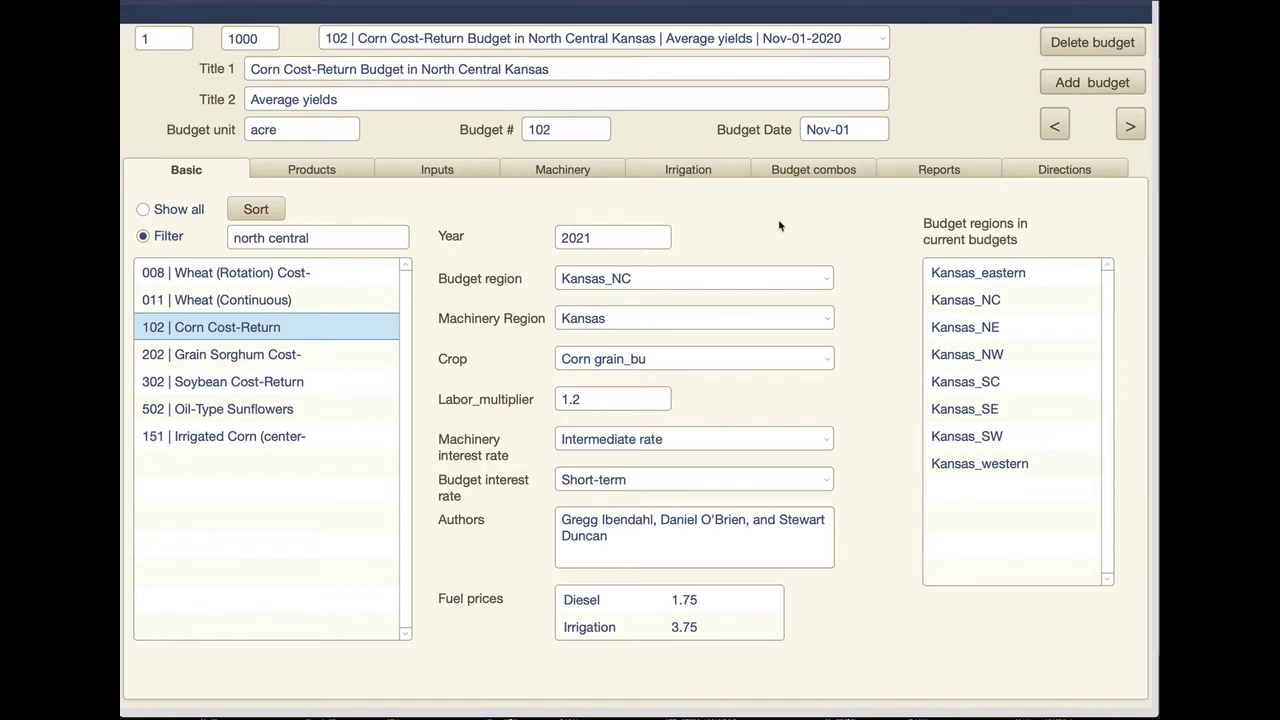
- Review the products of corn budget 102 and look at the crop choices for its product line
{"action": "left_click", "coordinate": [345, 169]}
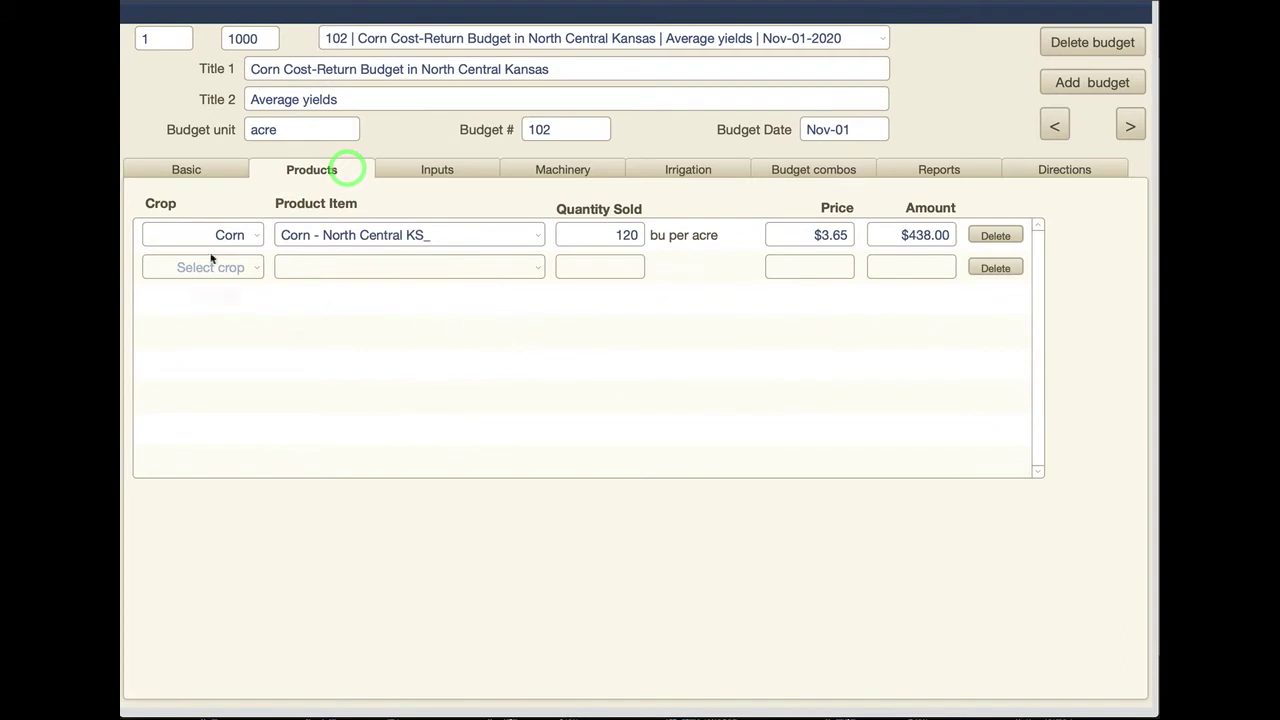
{"action": "left_click", "coordinate": [250, 233]}
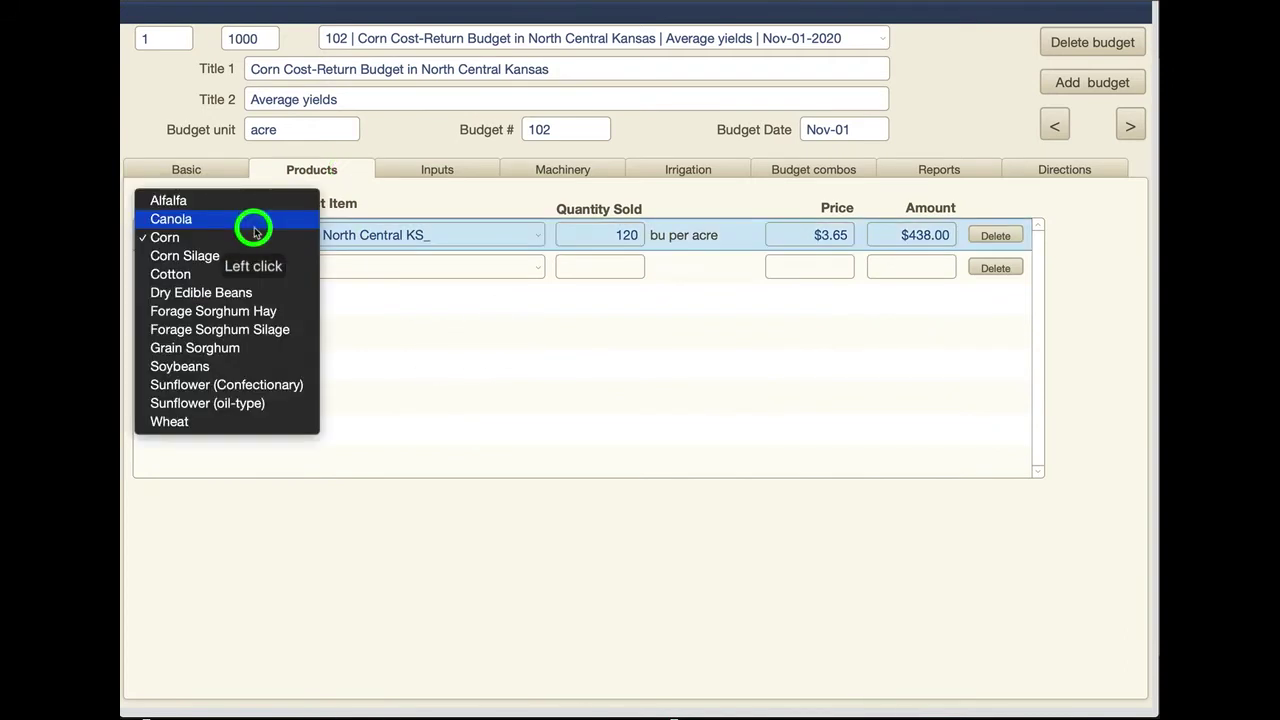
{"action": "left_click", "coordinate": [467, 202]}
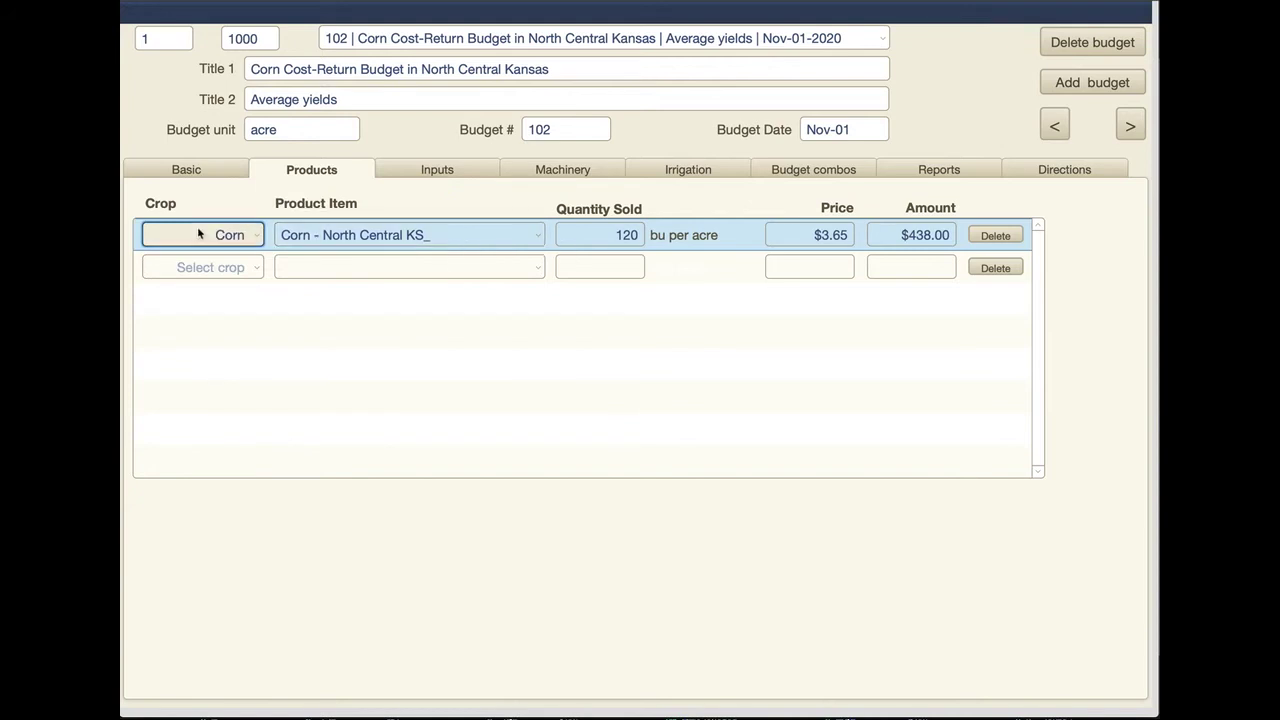
- Look at the product item choices for the corn product line without changing the selection
{"action": "left_click", "coordinate": [526, 237]}
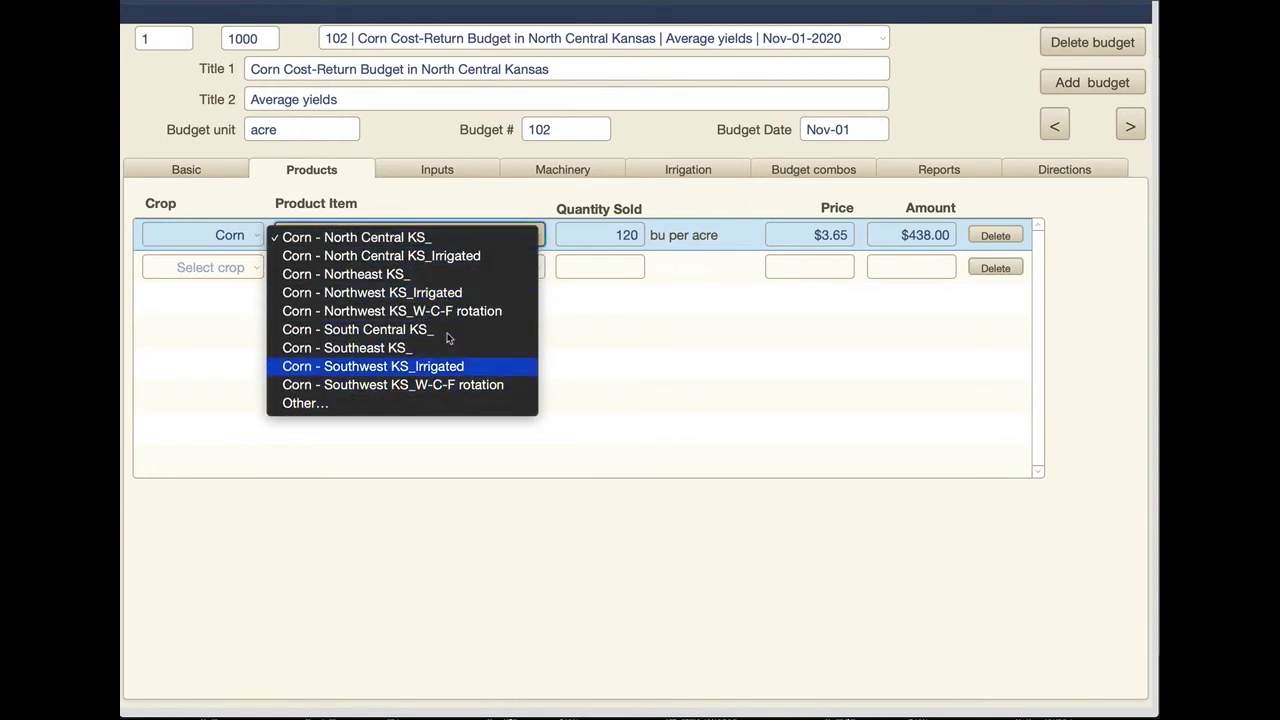
{"action": "left_click", "coordinate": [513, 197]}
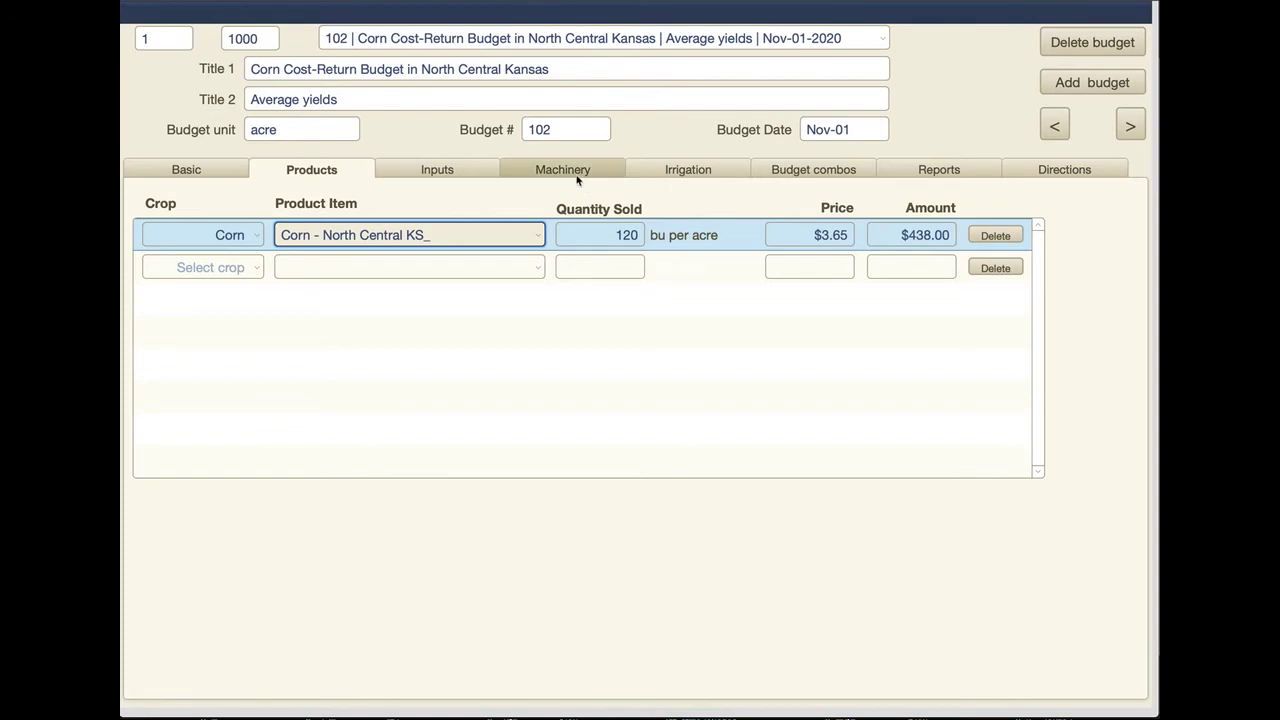
- Review the inputs of corn budget 102, checking the category, input used and unit conversion choices for the first fertilizer line
{"action": "left_click", "coordinate": [472, 167]}
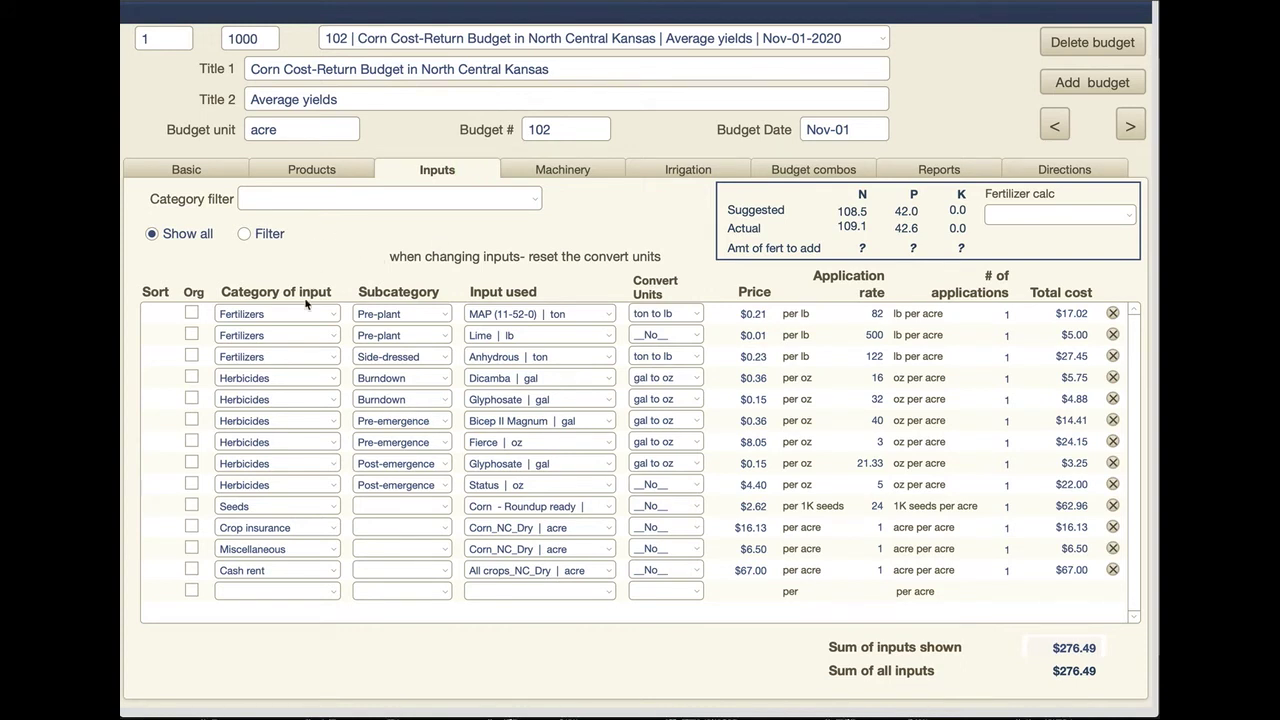
{"action": "left_click", "coordinate": [335, 314]}
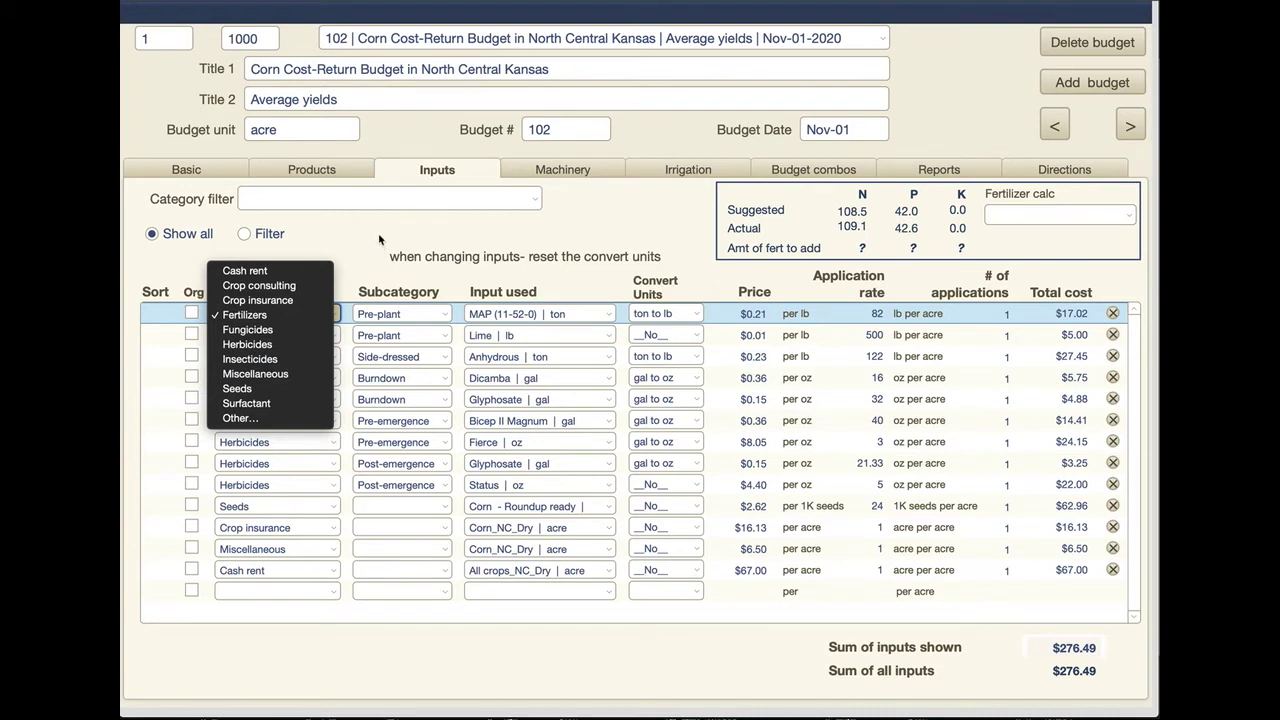
{"action": "left_click", "coordinate": [340, 233]}
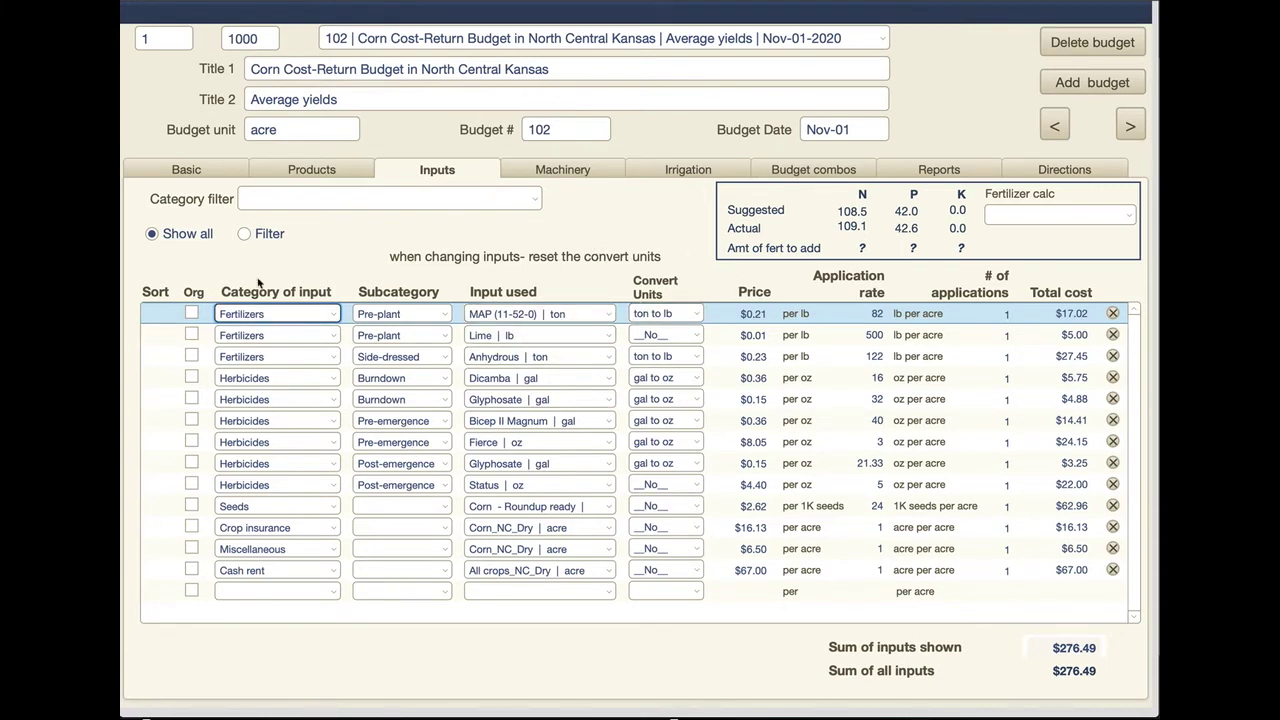
{"action": "left_click", "coordinate": [601, 316]}
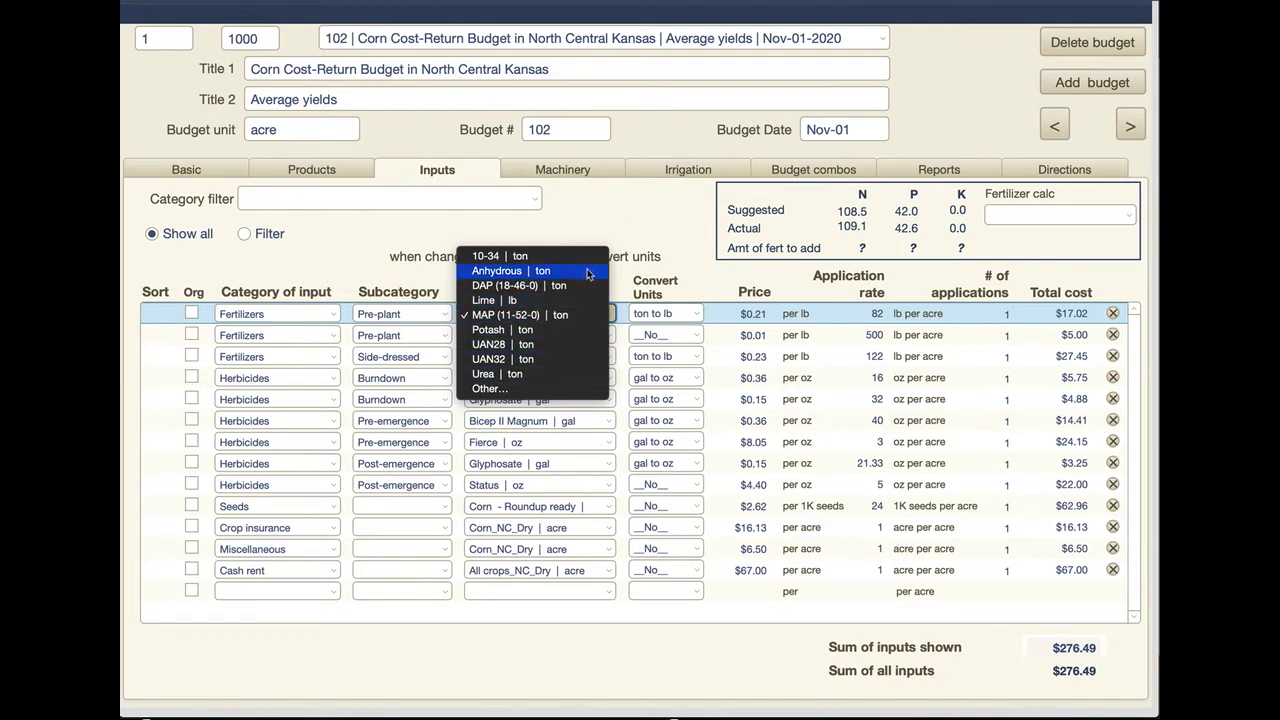
{"action": "left_click", "coordinate": [652, 211]}
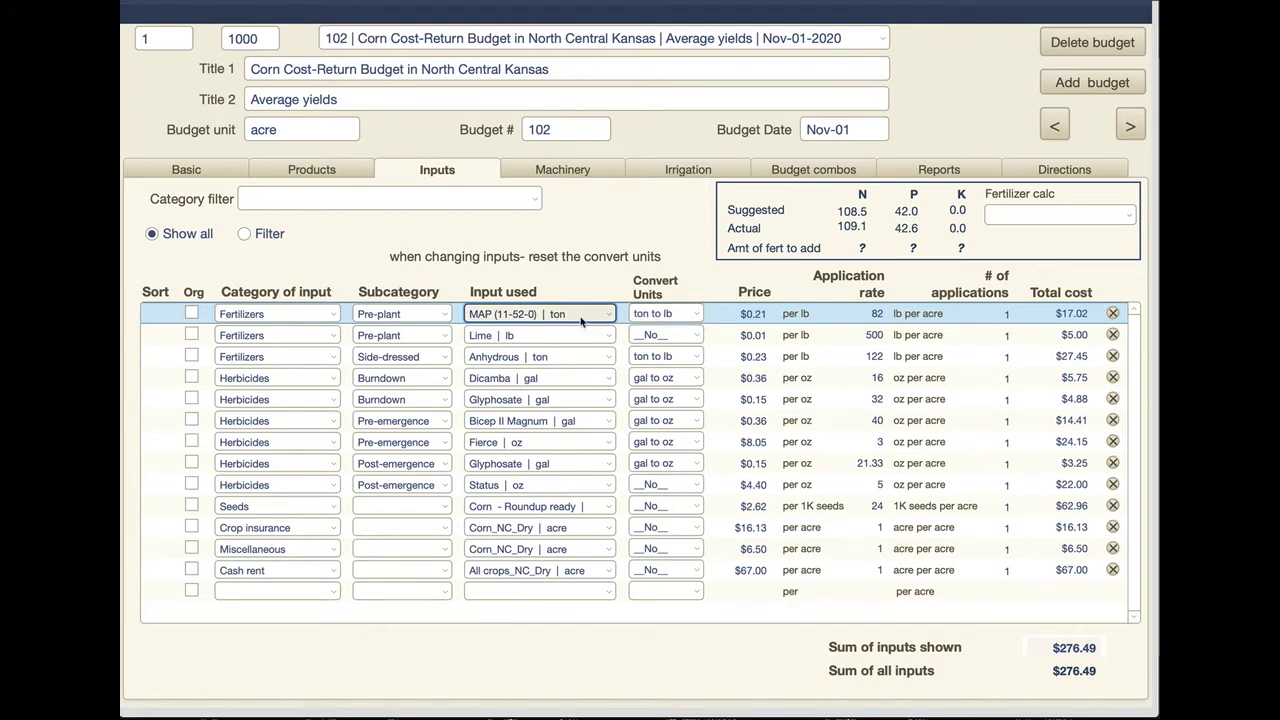
{"action": "left_click", "coordinate": [690, 318]}
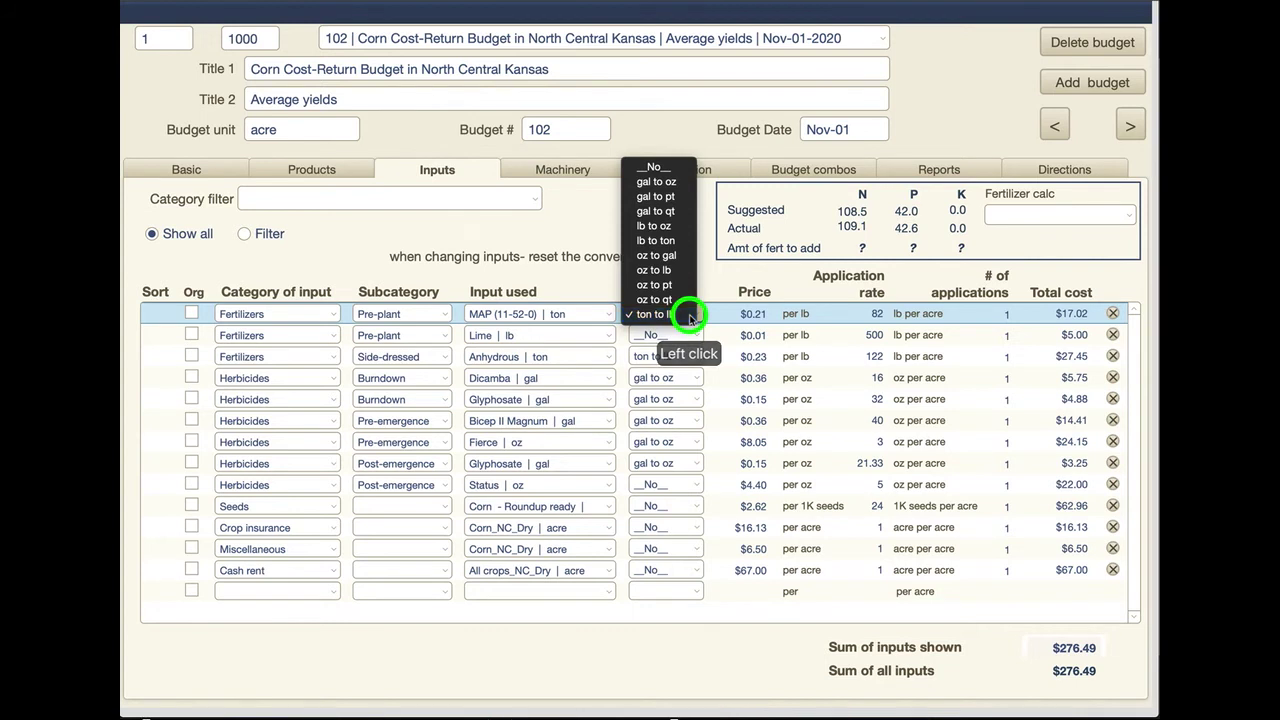
{"action": "left_click", "coordinate": [690, 316]}
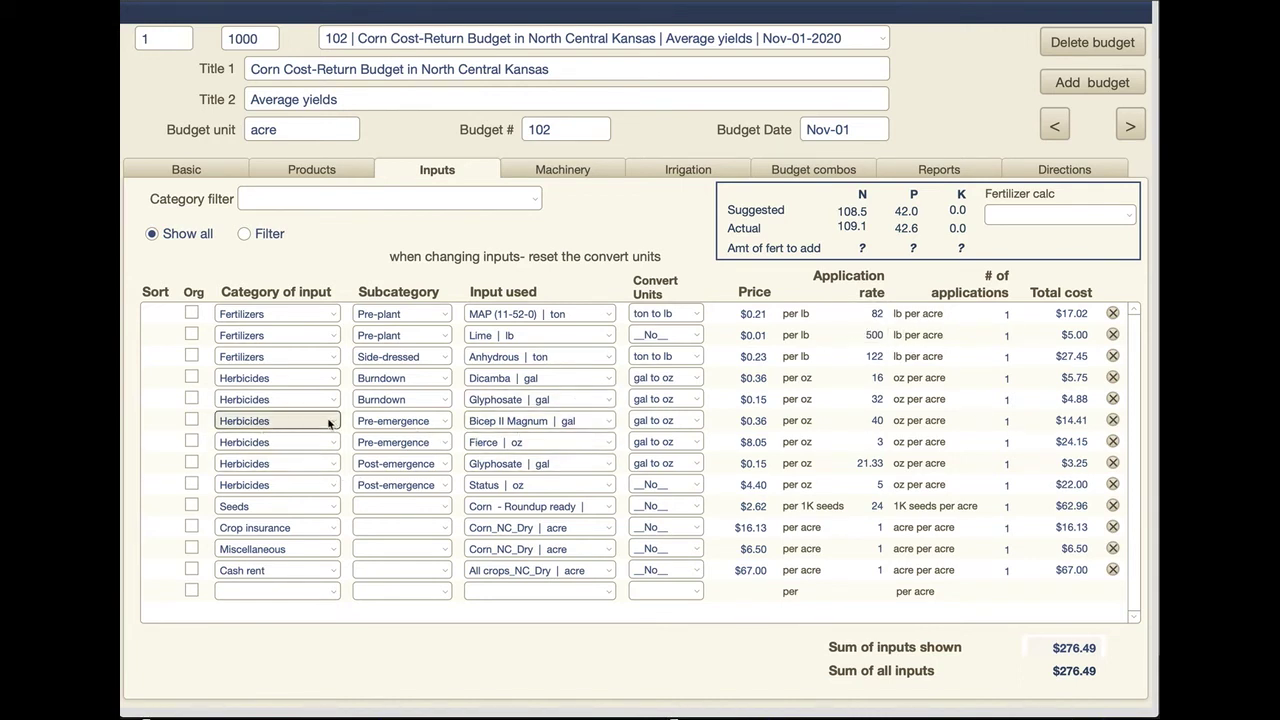
- Reselect Bicep II Magnum | gal on its pre-emergence herbicide line and reset its unit conversion to gal to oz
{"action": "left_click", "coordinate": [604, 426]}
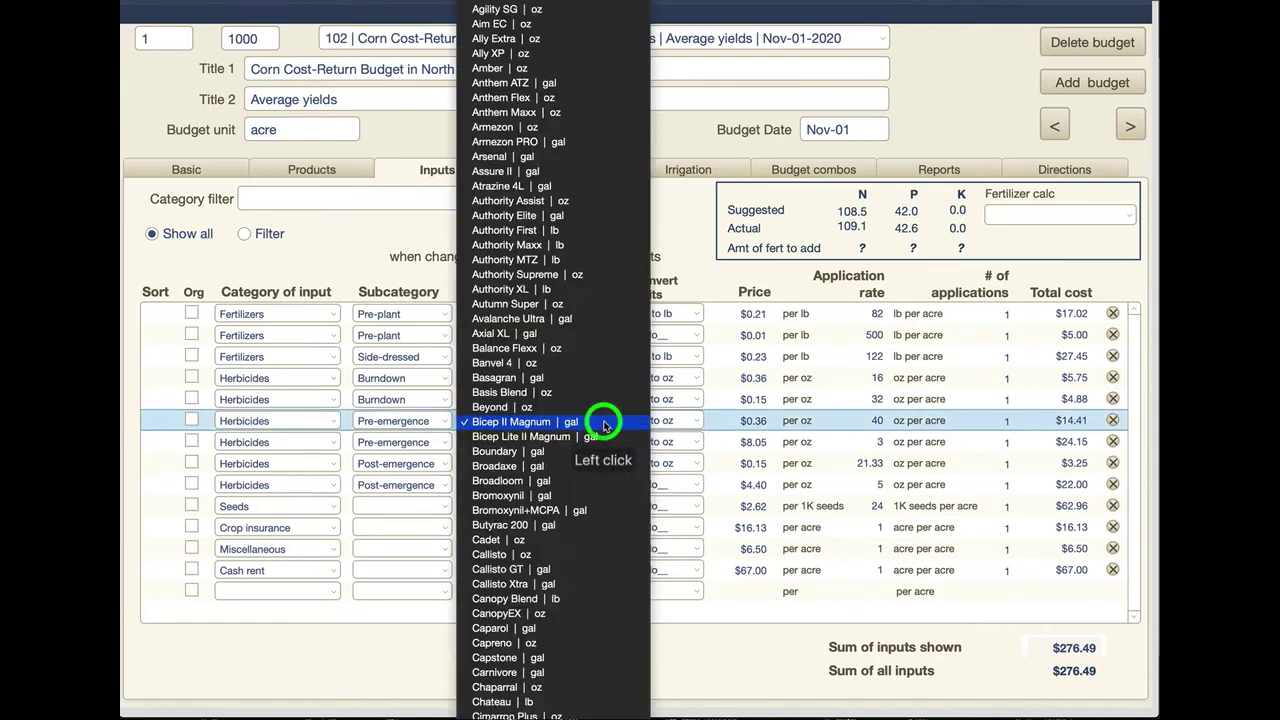
{"action": "left_click", "coordinate": [604, 423]}
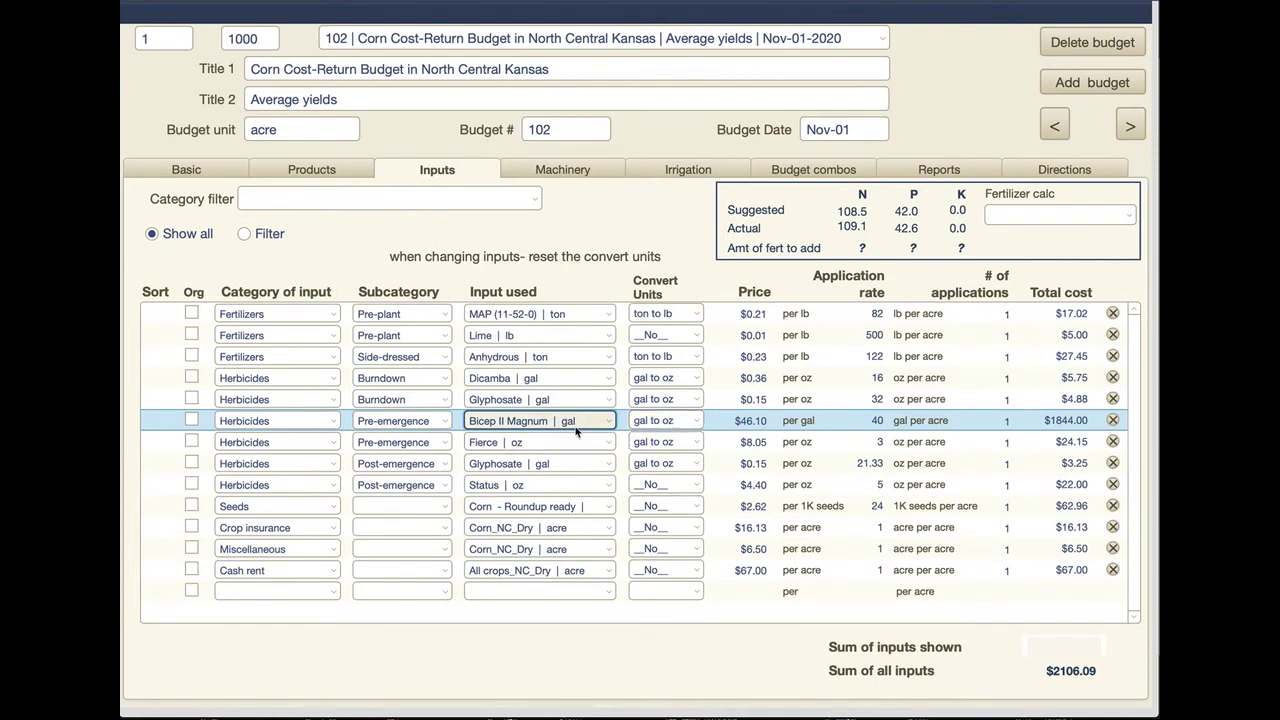
{"action": "left_click", "coordinate": [677, 422]}
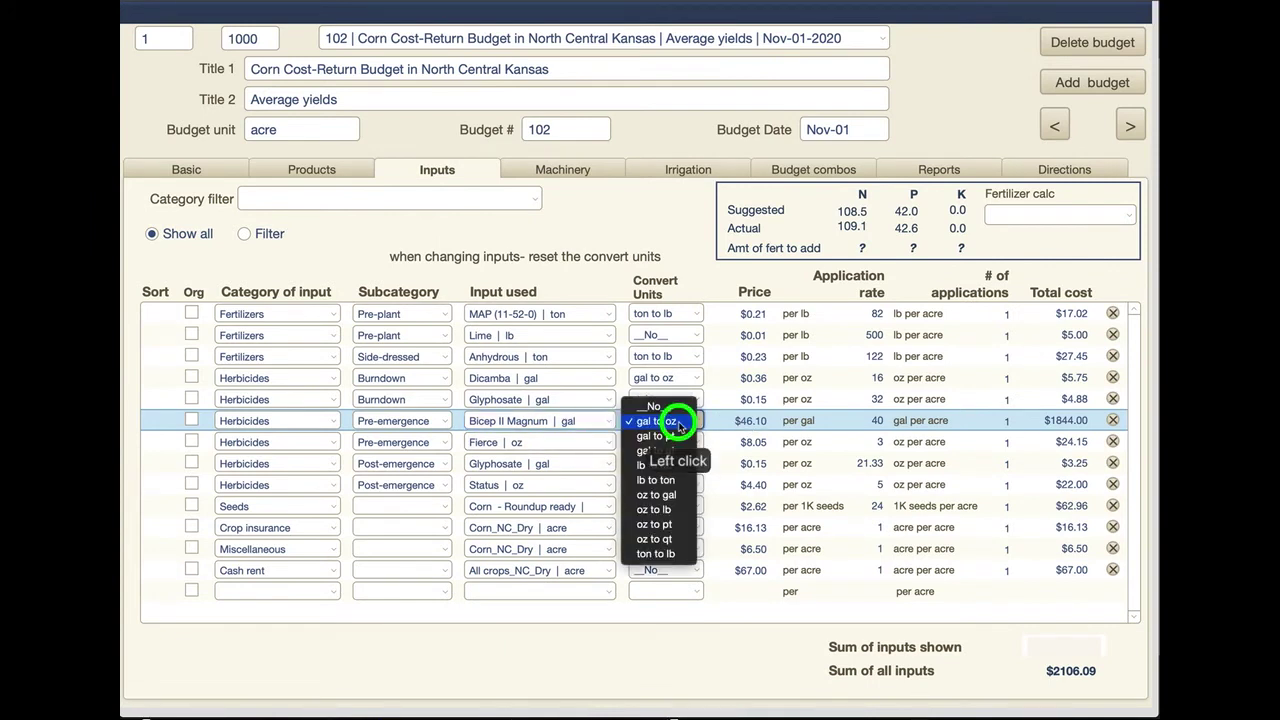
{"action": "left_click", "coordinate": [678, 422]}
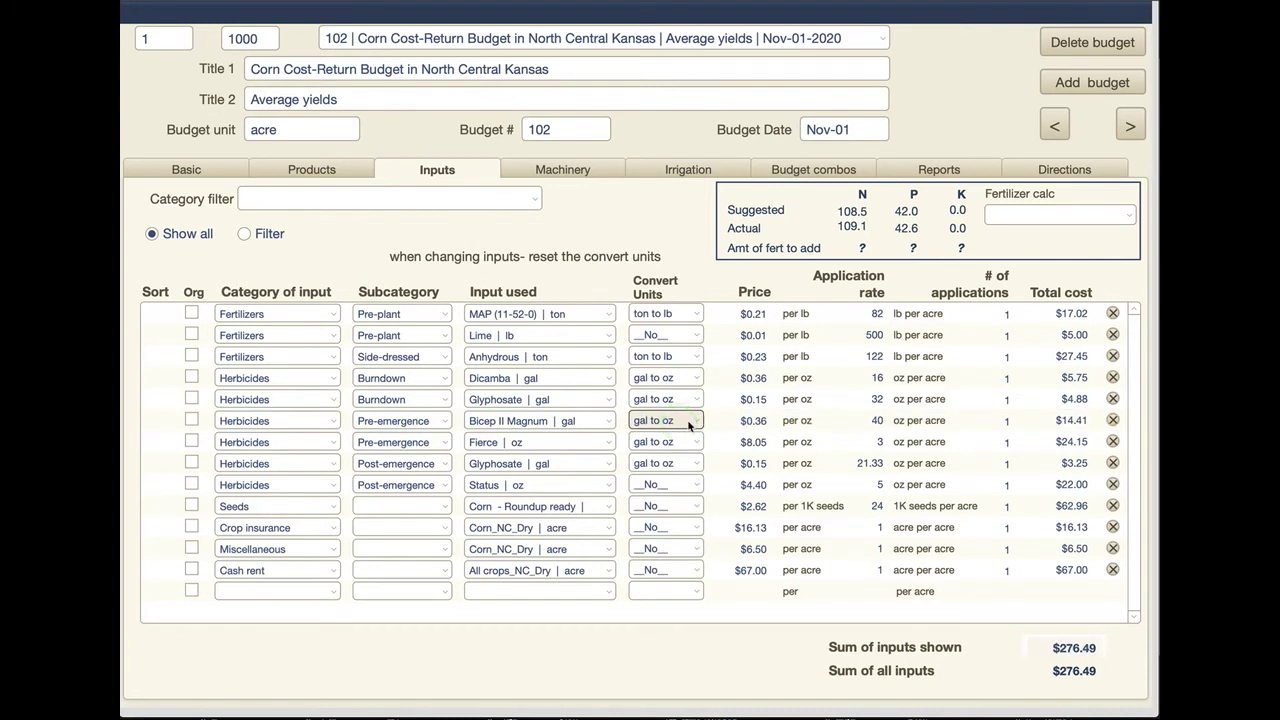
{"action": "left_click", "coordinate": [689, 424]}
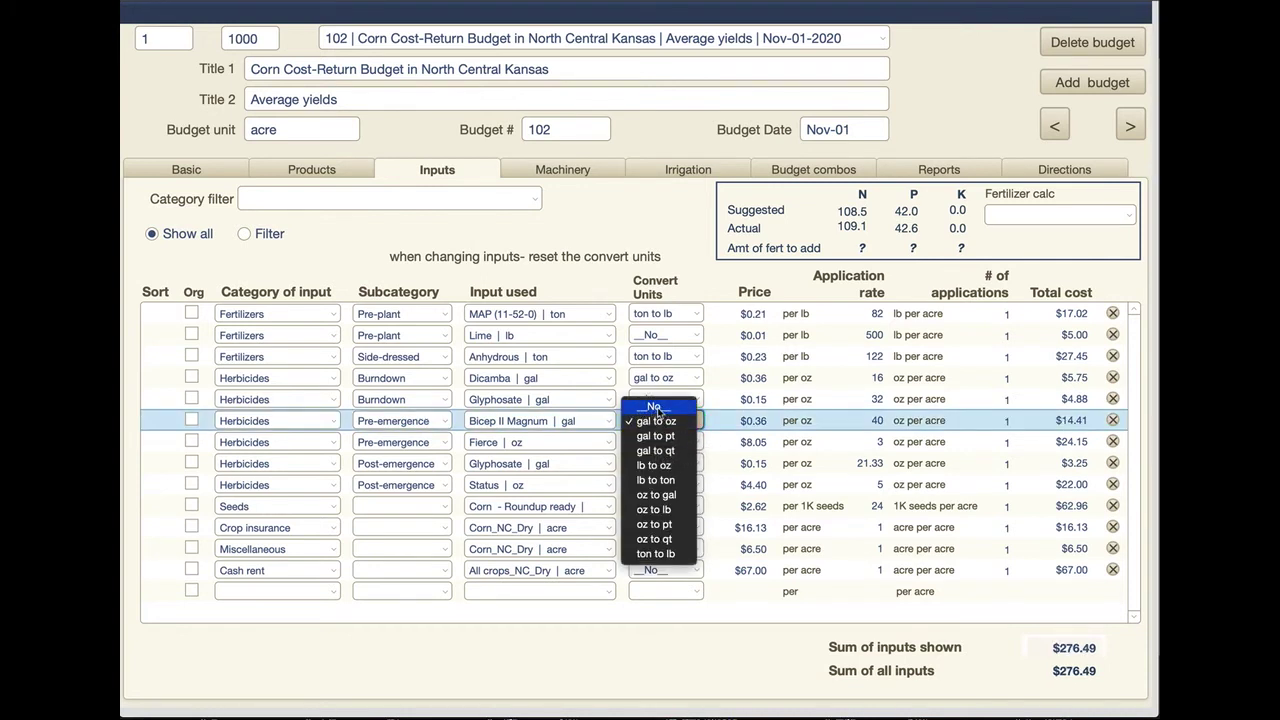
{"action": "left_click", "coordinate": [717, 280]}
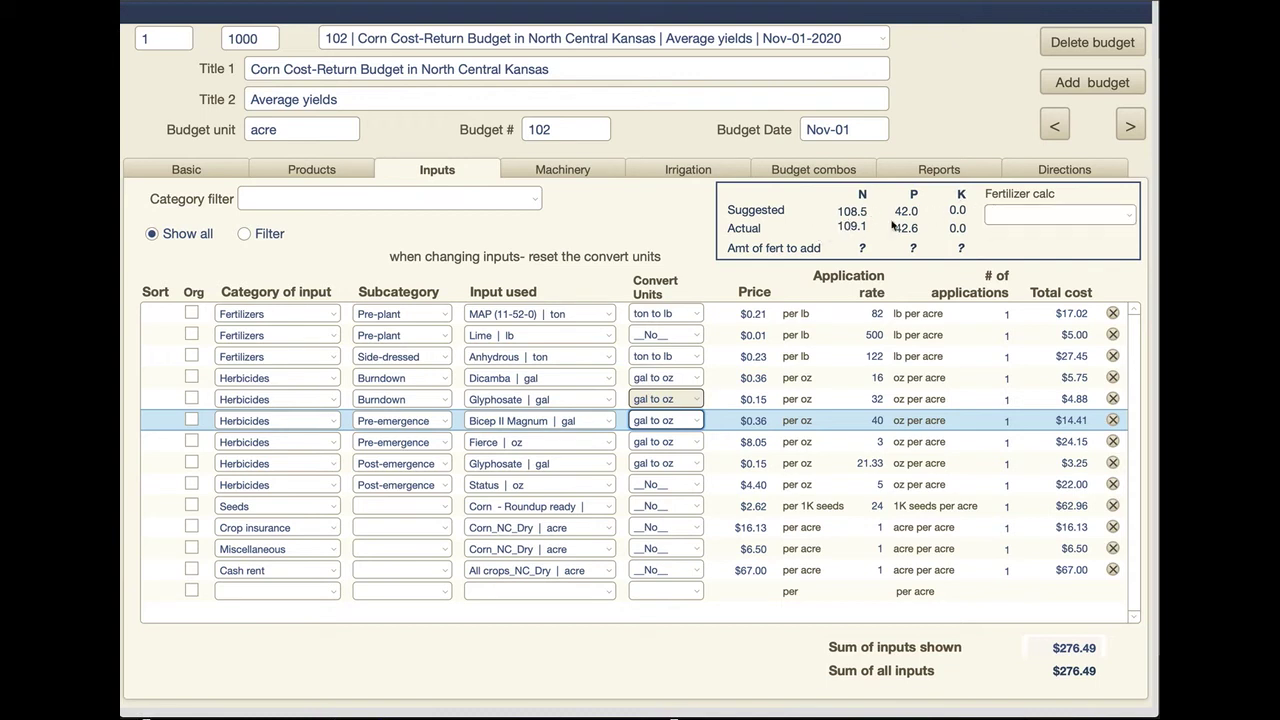
- Set the fertilizer calculator to DAP (18-46-0)
{"action": "left_click", "coordinate": [1120, 216]}
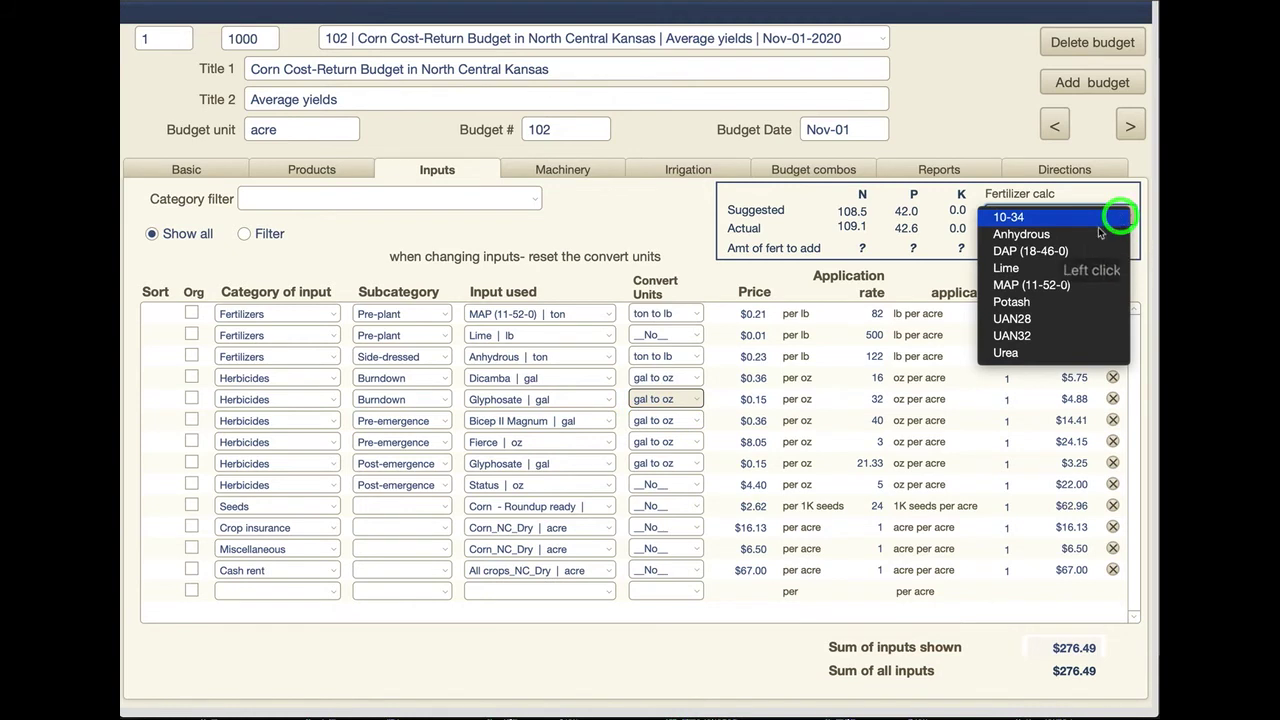
{"action": "left_click", "coordinate": [1088, 251]}
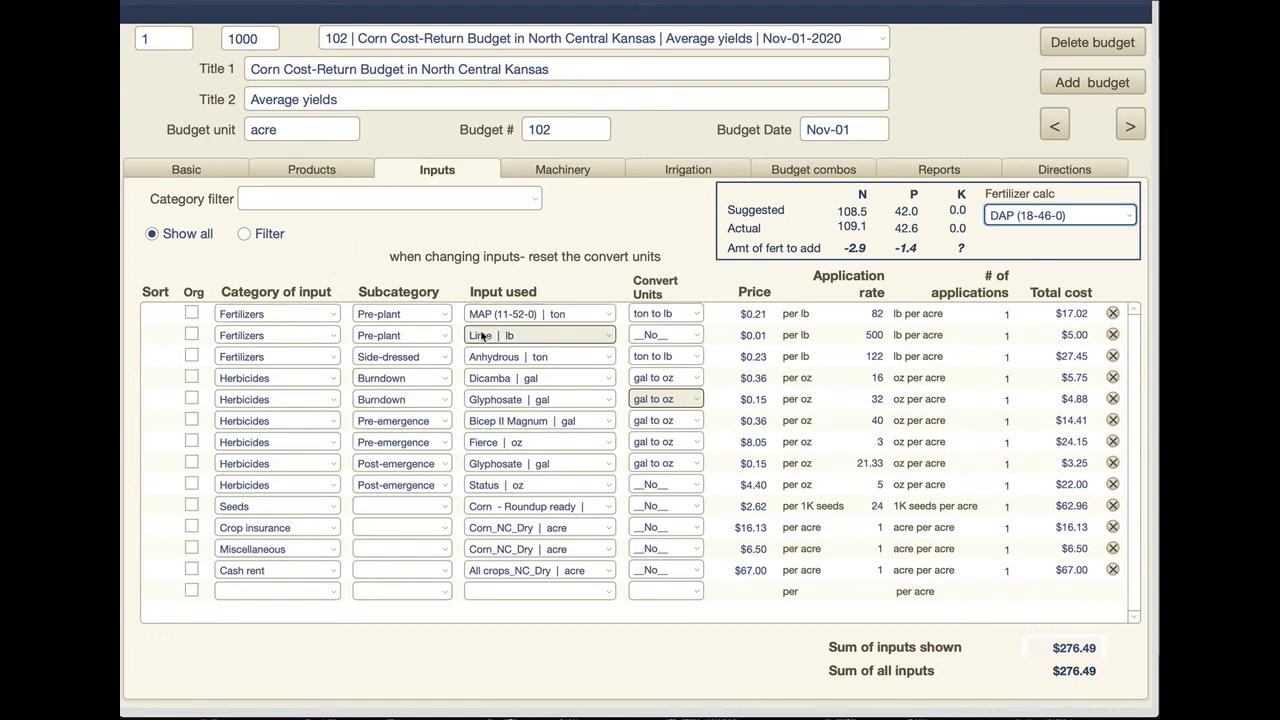
- Filter the inputs by the Herbicides category and return to showing all inputs
{"action": "left_click", "coordinate": [534, 201]}
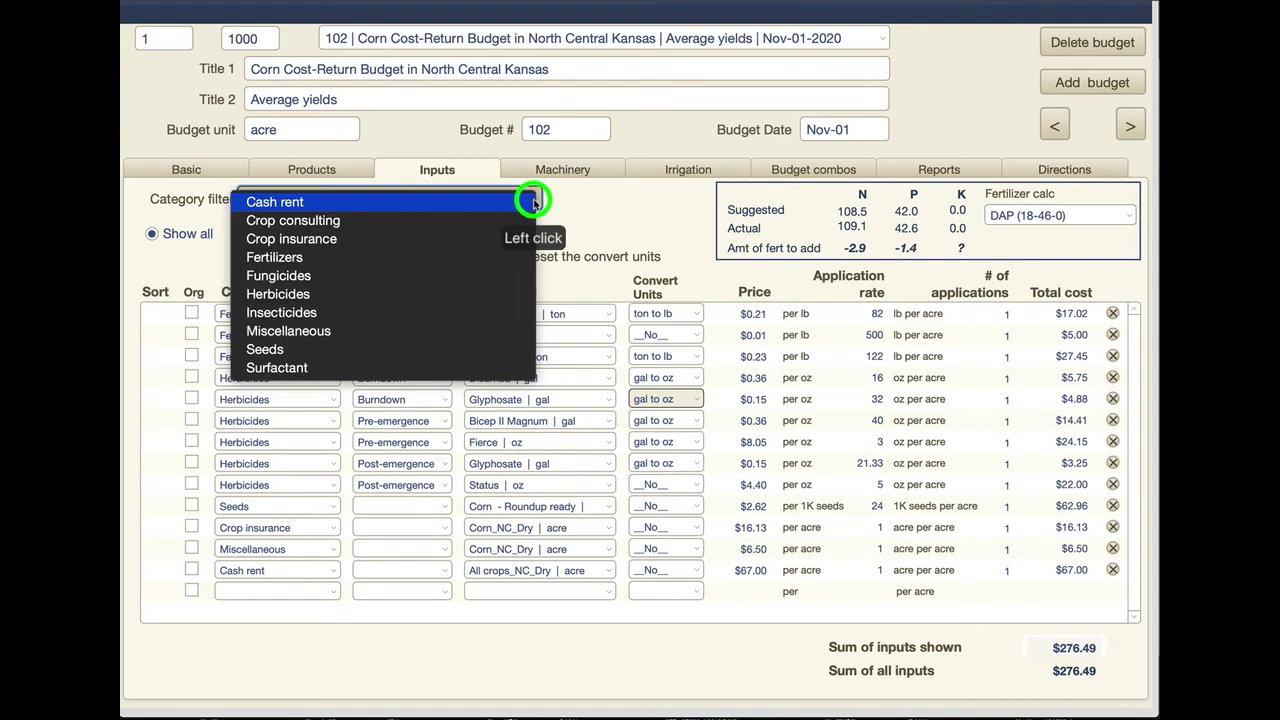
{"action": "left_click", "coordinate": [468, 297]}
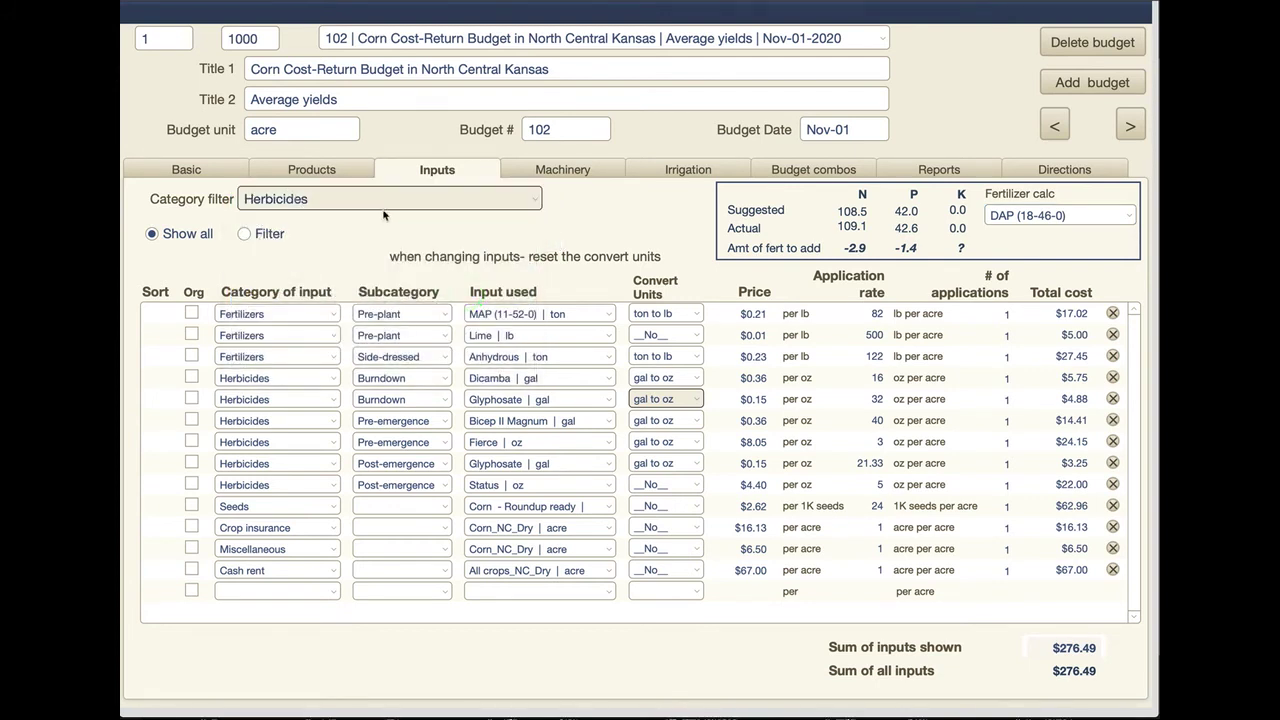
{"action": "left_click", "coordinate": [245, 236]}
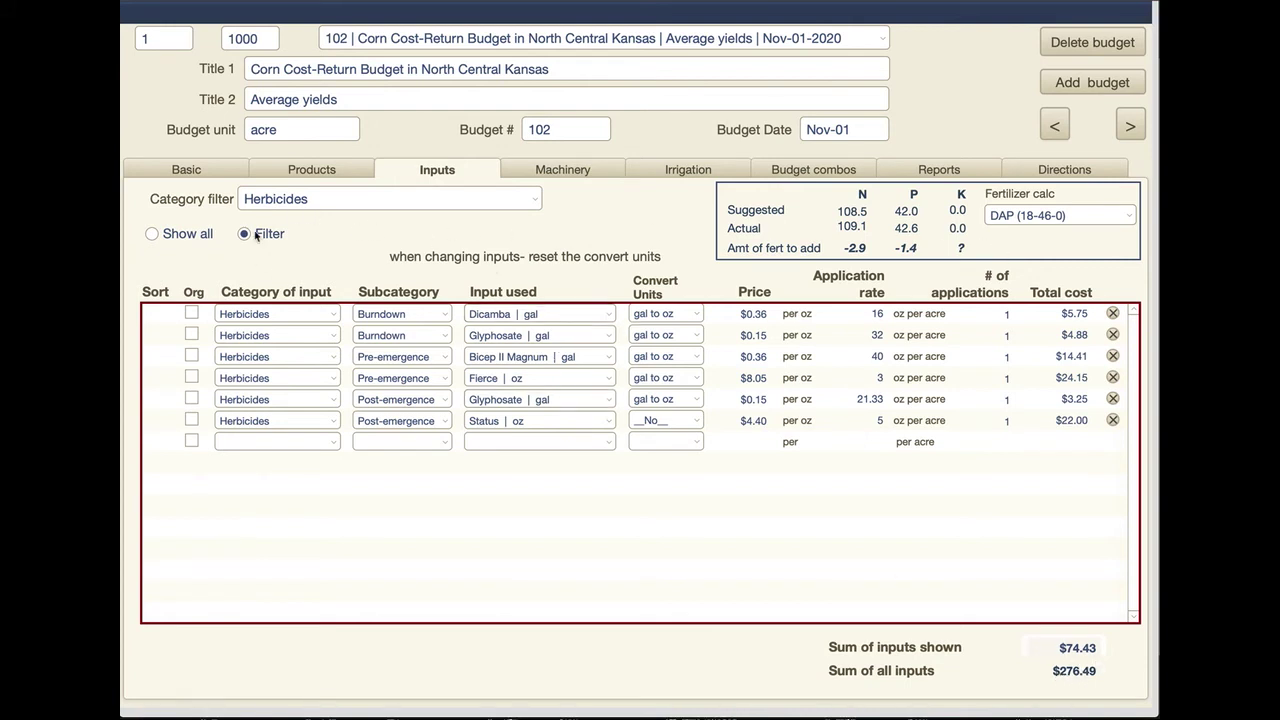
{"action": "left_click", "coordinate": [152, 234]}
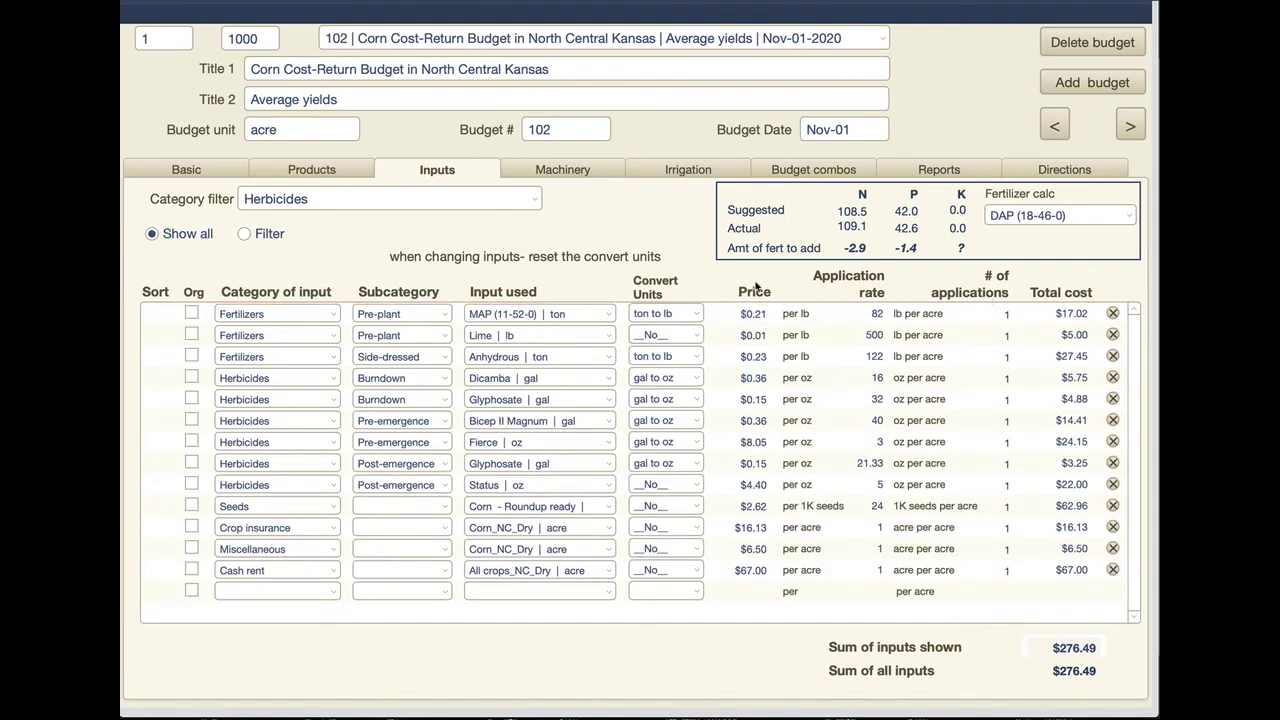
- Review the machinery operations, checking the custom operation category choices and the implement kind and type choices for the owned fertilizer implement
{"action": "left_click", "coordinate": [587, 177]}
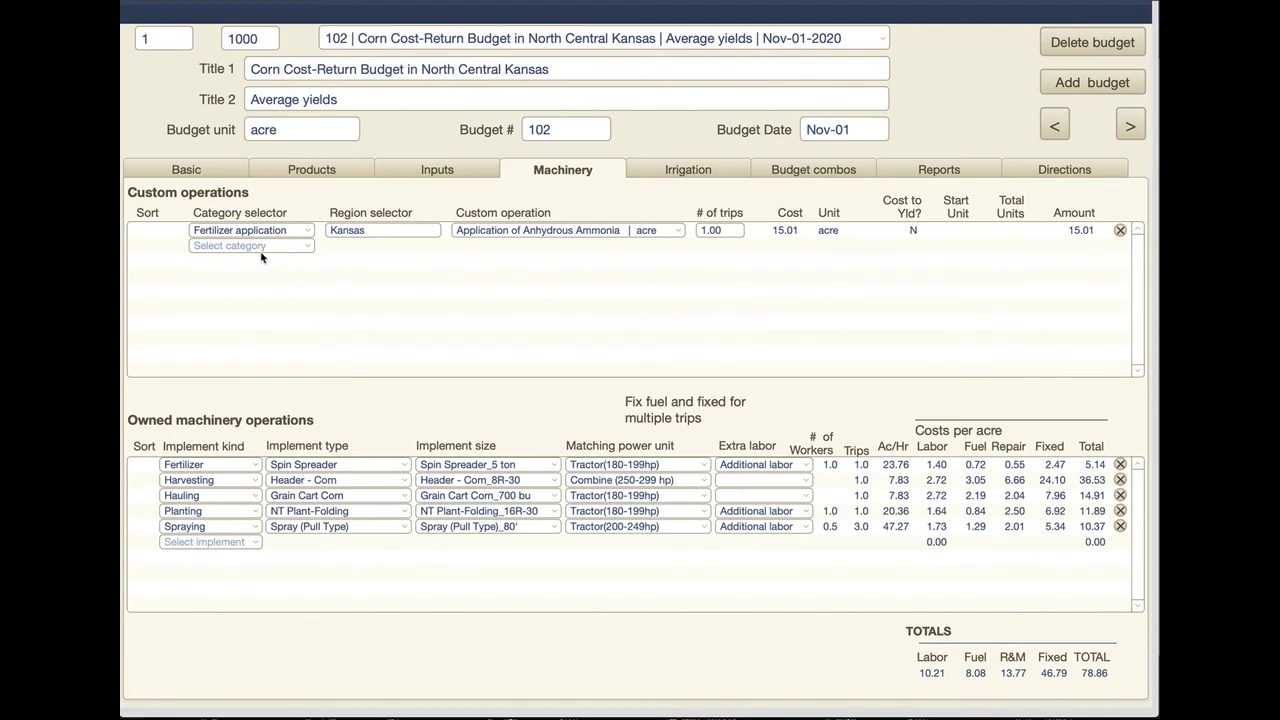
{"action": "left_click", "coordinate": [308, 233]}
{"action": "left_click", "coordinate": [380, 182]}
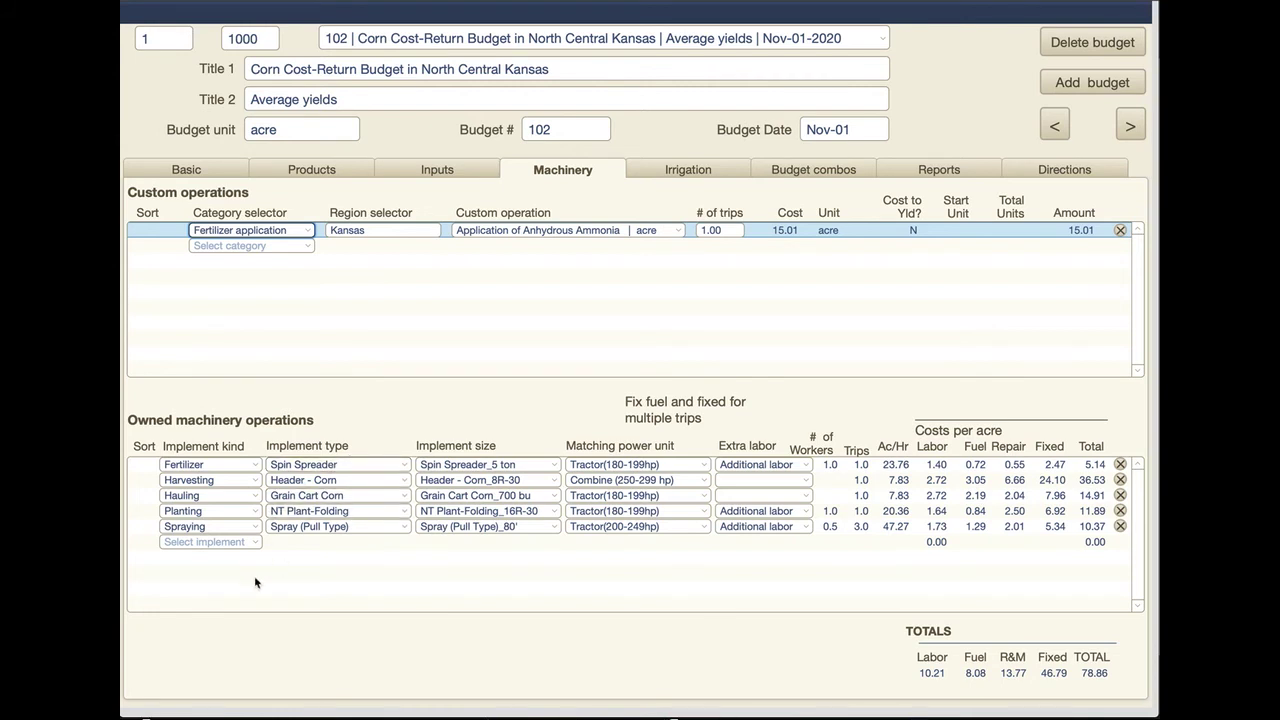
{"action": "left_click", "coordinate": [235, 464]}
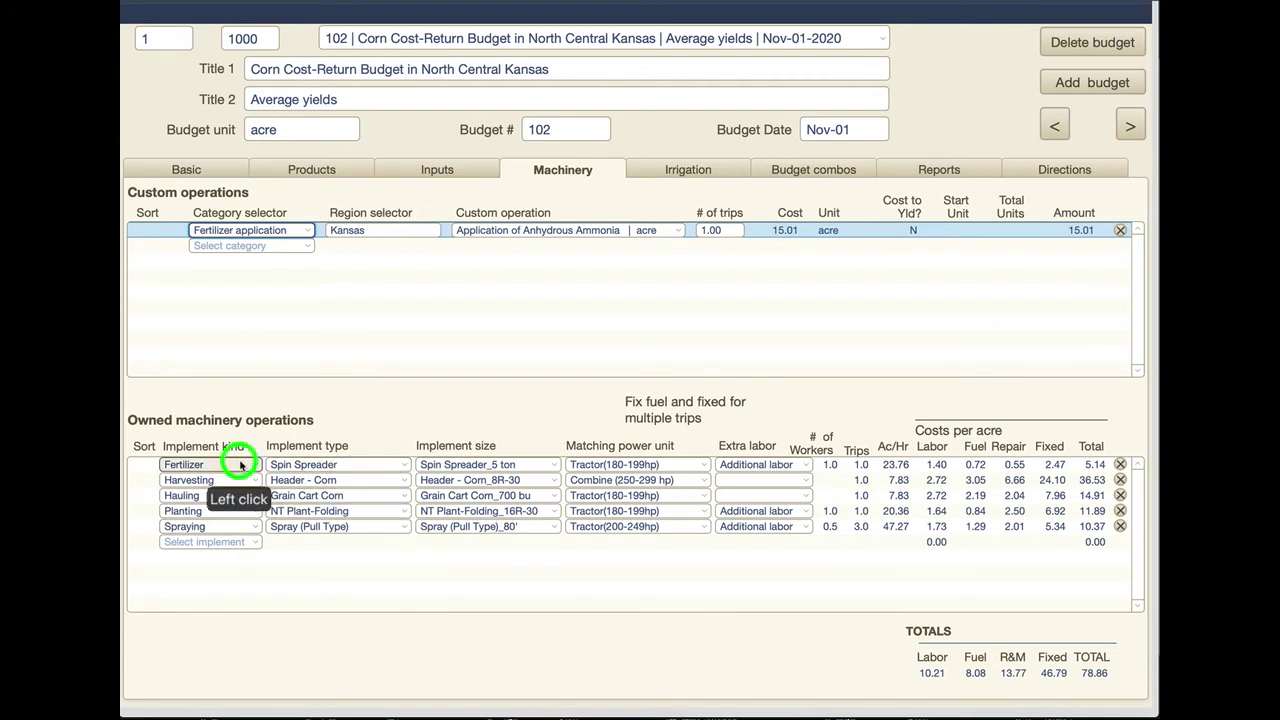
{"action": "left_click", "coordinate": [306, 400]}
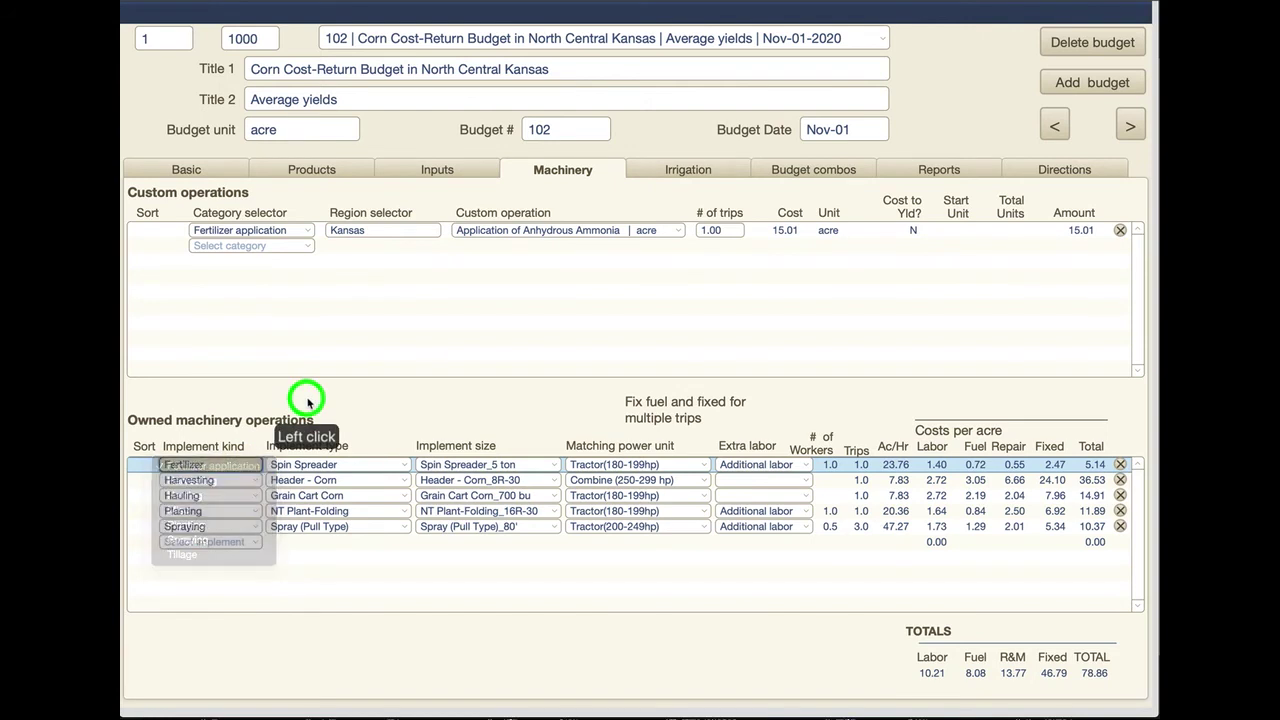
{"action": "left_click", "coordinate": [240, 466]}
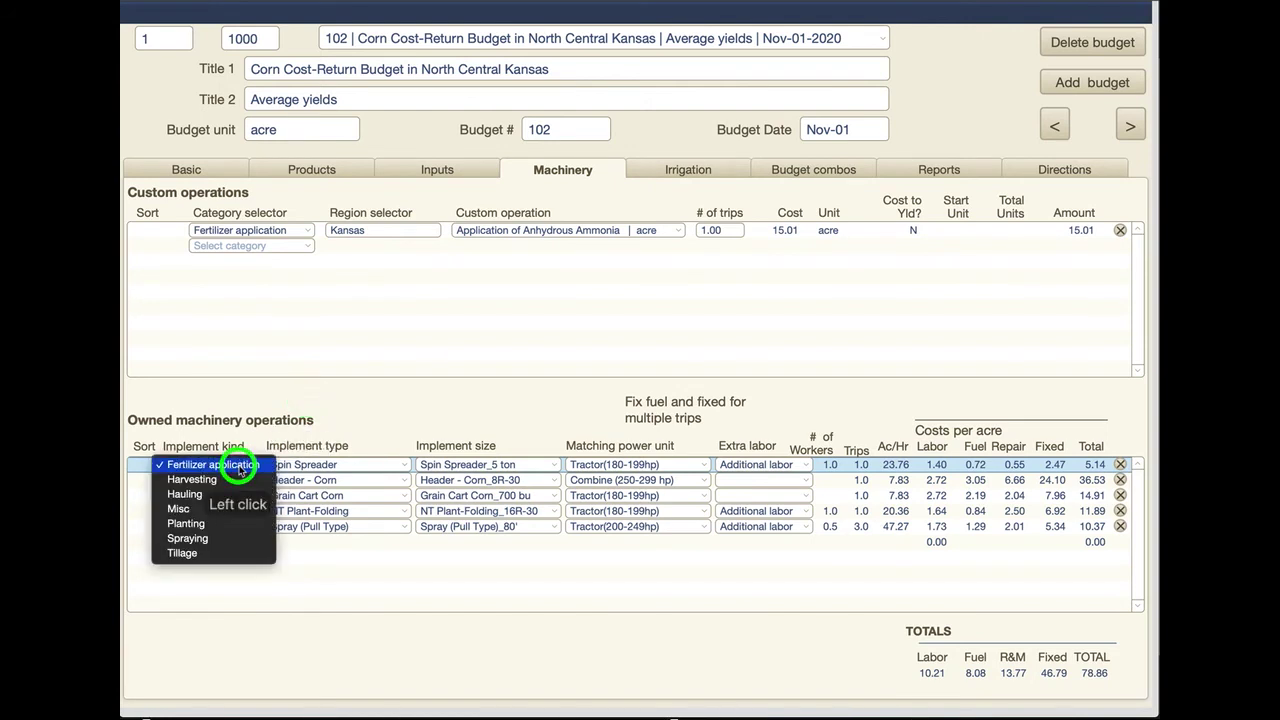
{"action": "left_click", "coordinate": [383, 464]}
{"action": "left_click", "coordinate": [449, 401]}
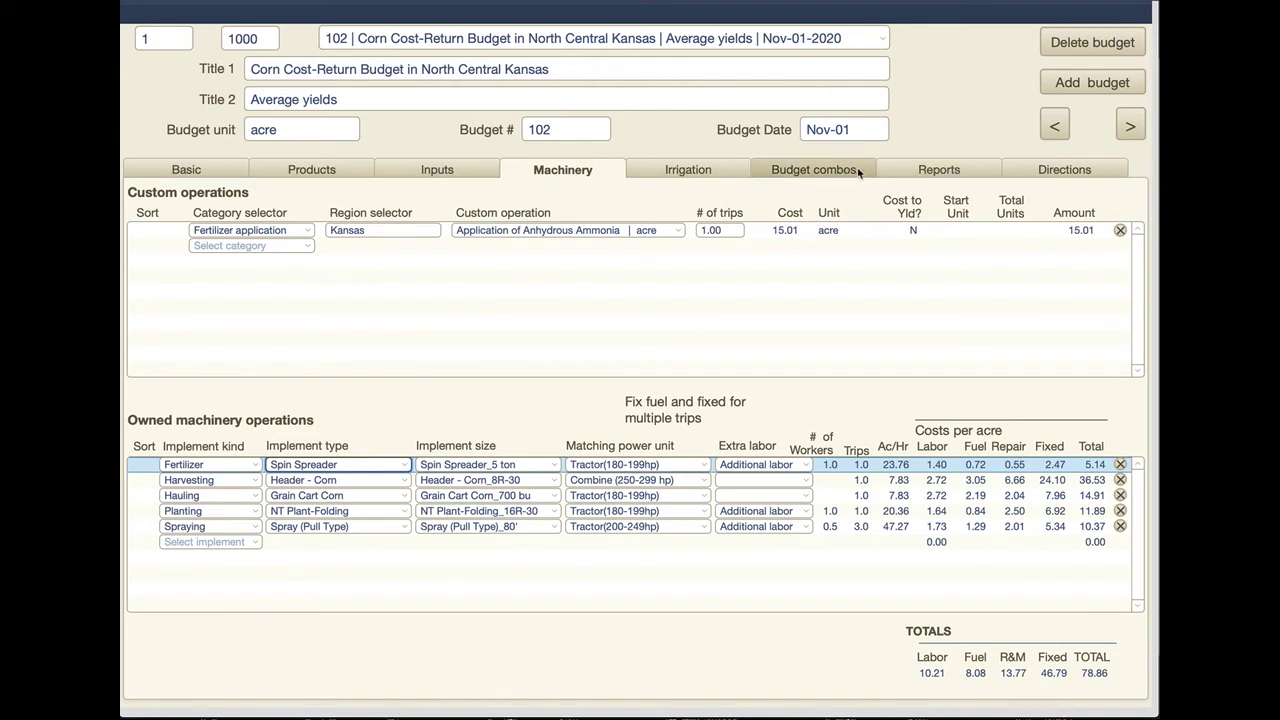
- View the short abstract report of the current budget and return to the budget page
{"action": "left_click", "coordinate": [963, 169]}
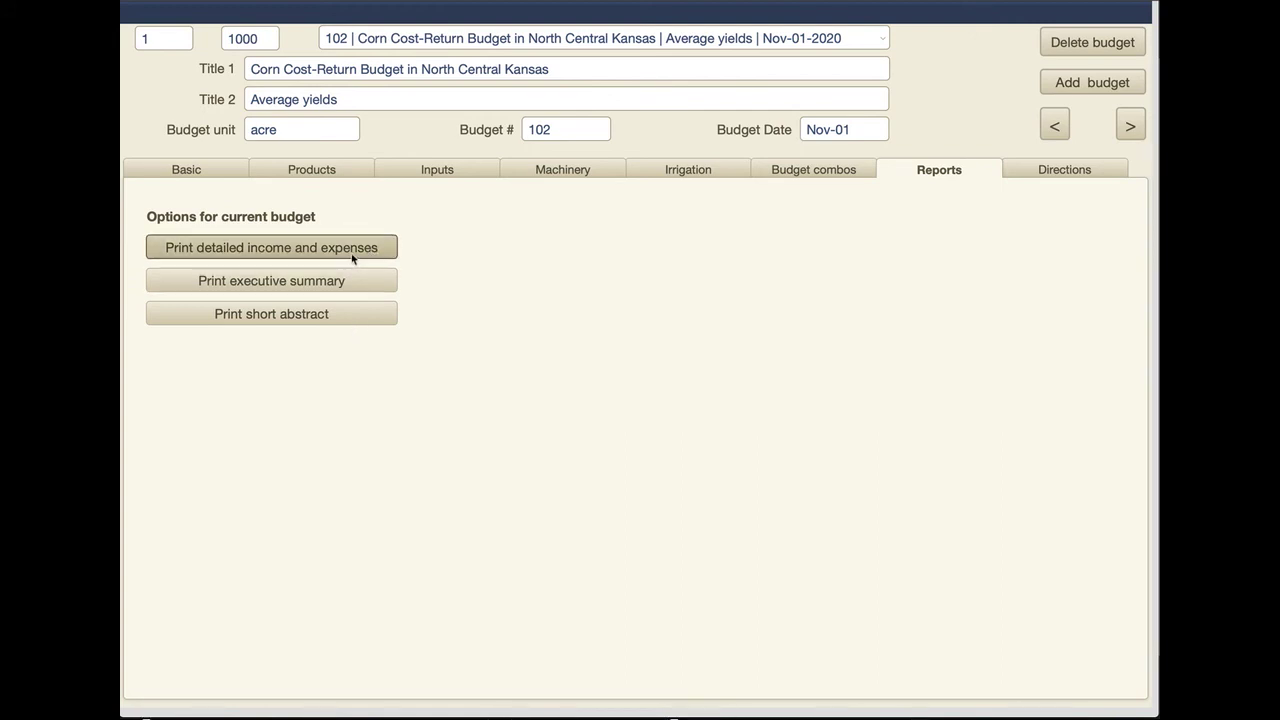
{"action": "left_click", "coordinate": [343, 318]}
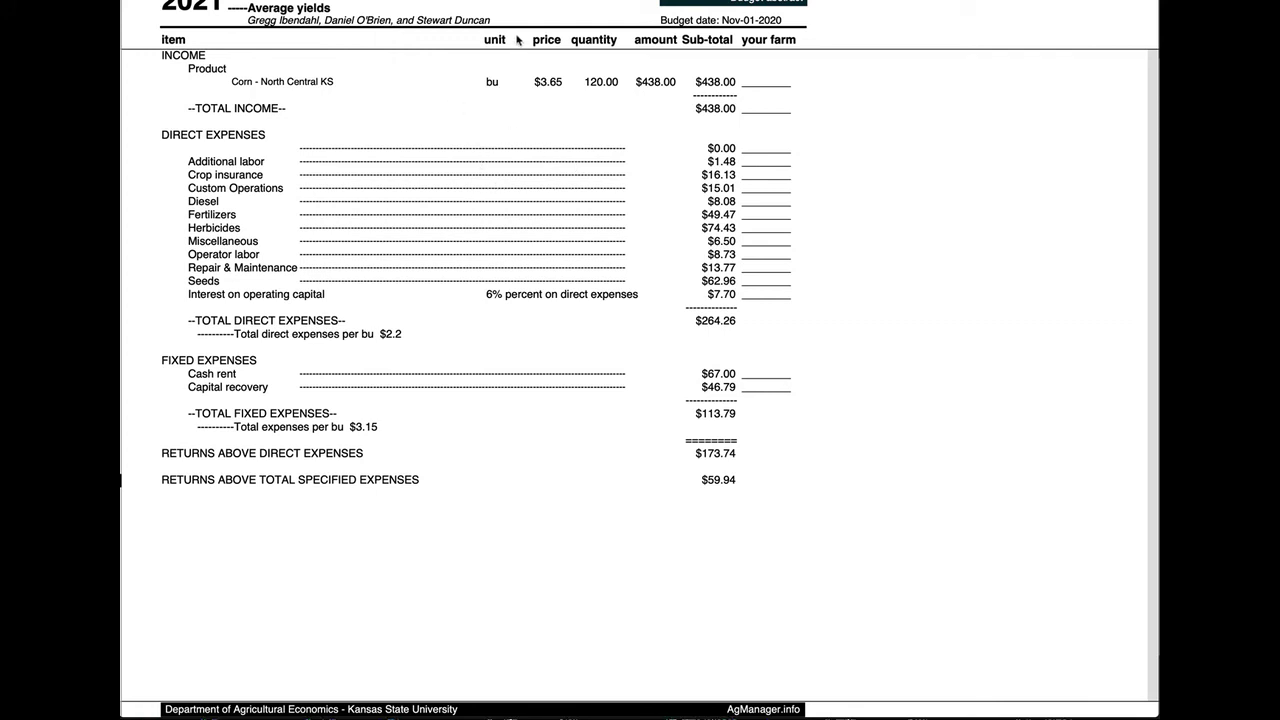
{"action": "mouse_move", "coordinate": [523, 18]}
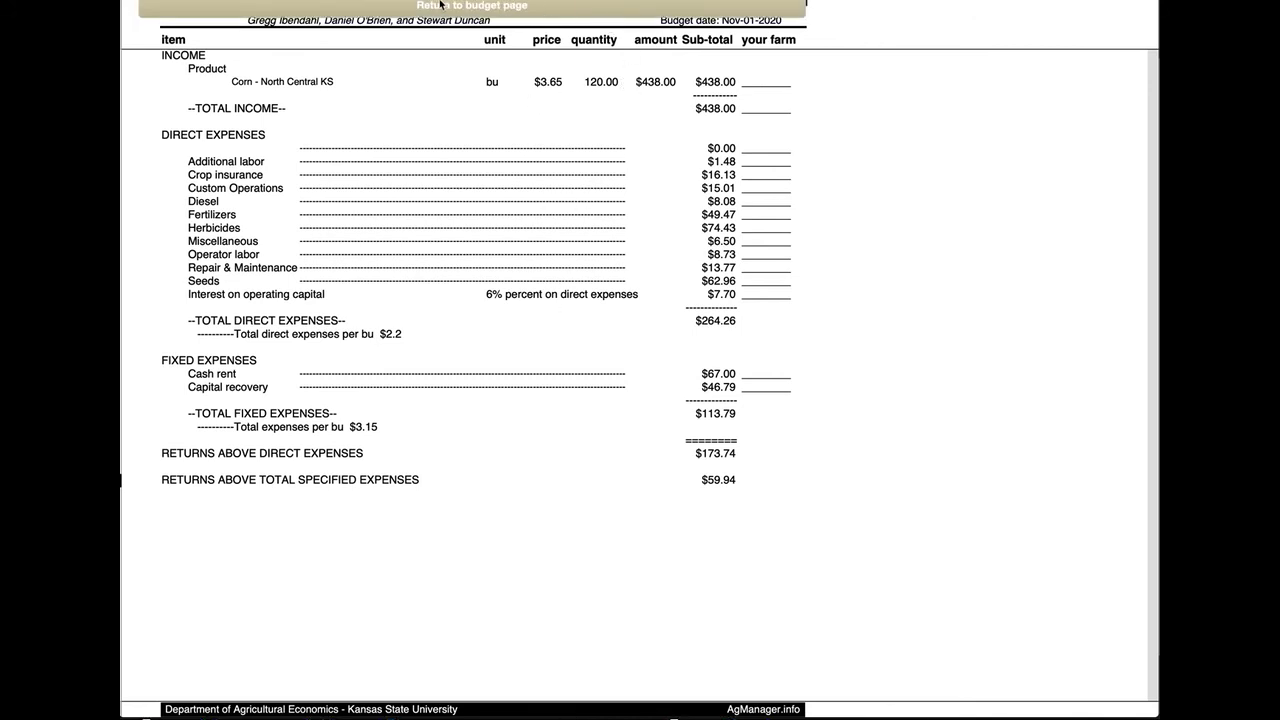
{"action": "left_click", "coordinate": [544, 12]}
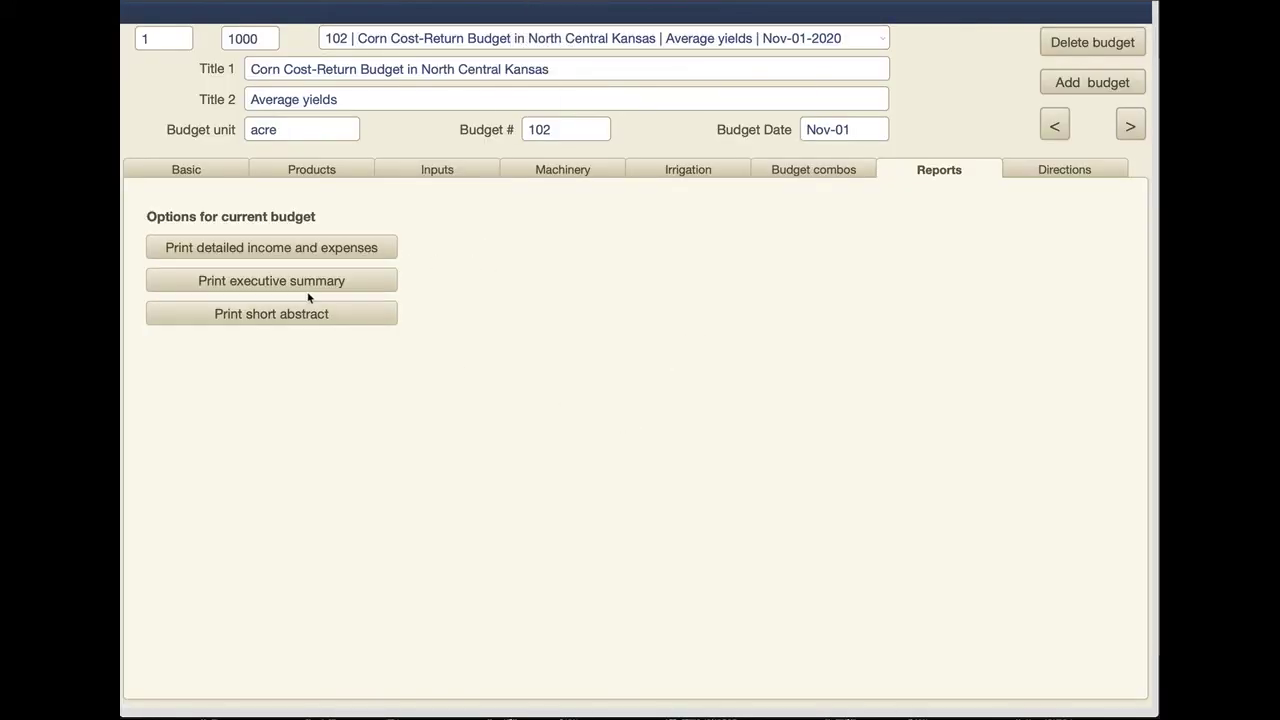
- Review the executive summary report of the current budget from income through fixed expenses and return to the budget page
{"action": "left_click", "coordinate": [338, 284]}
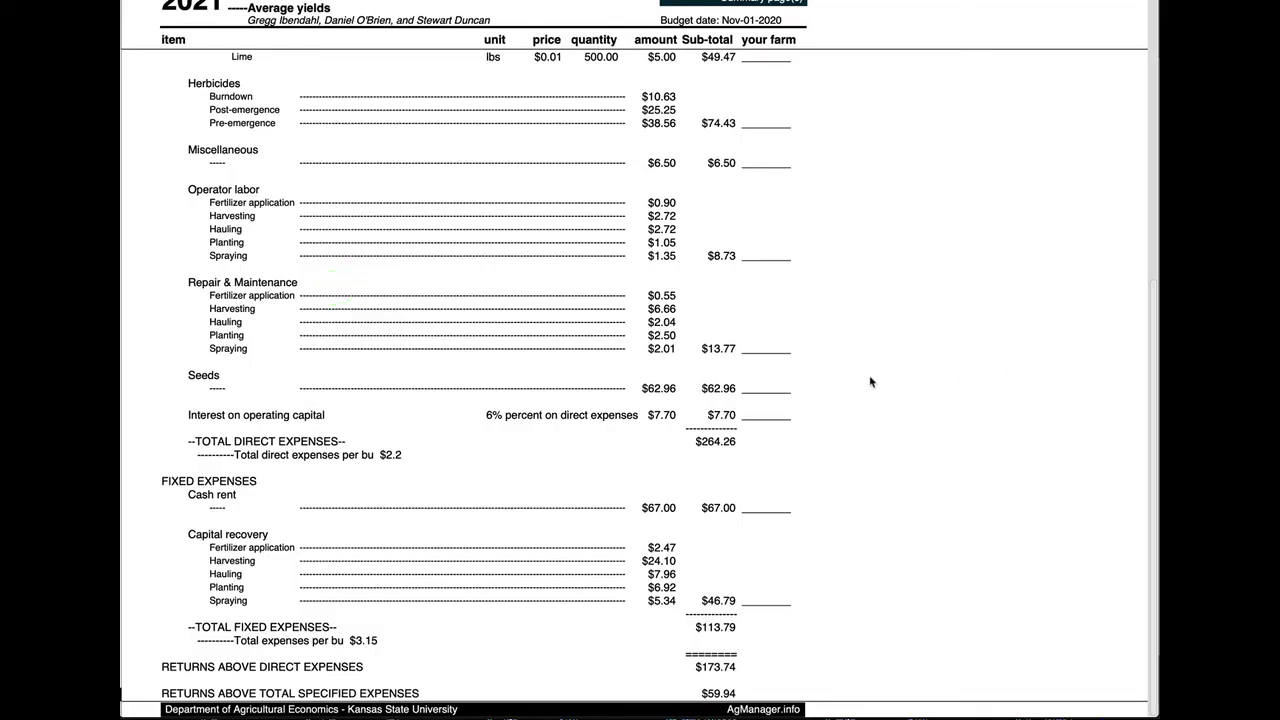
{"action": "scroll", "coordinate": [870, 381], "scroll_direction": "up", "scroll_amount": 5}
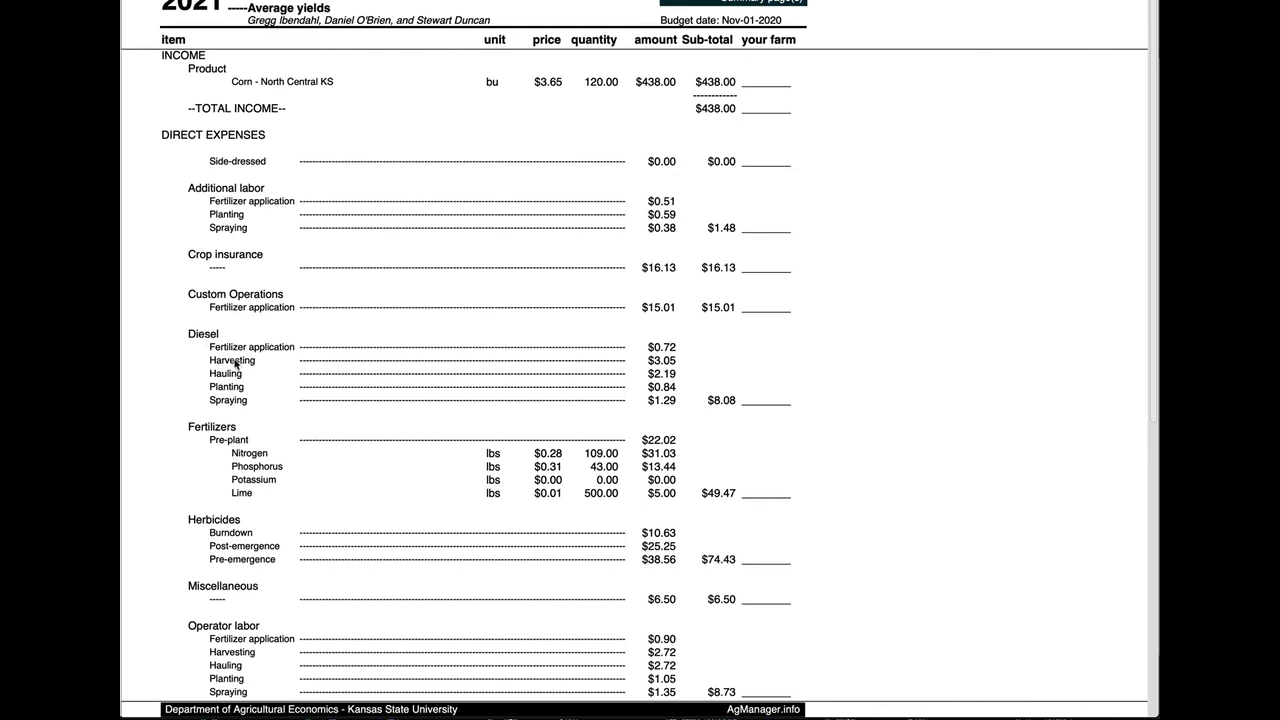
{"action": "scroll", "coordinate": [383, 411], "scroll_direction": "down", "scroll_amount": 3}
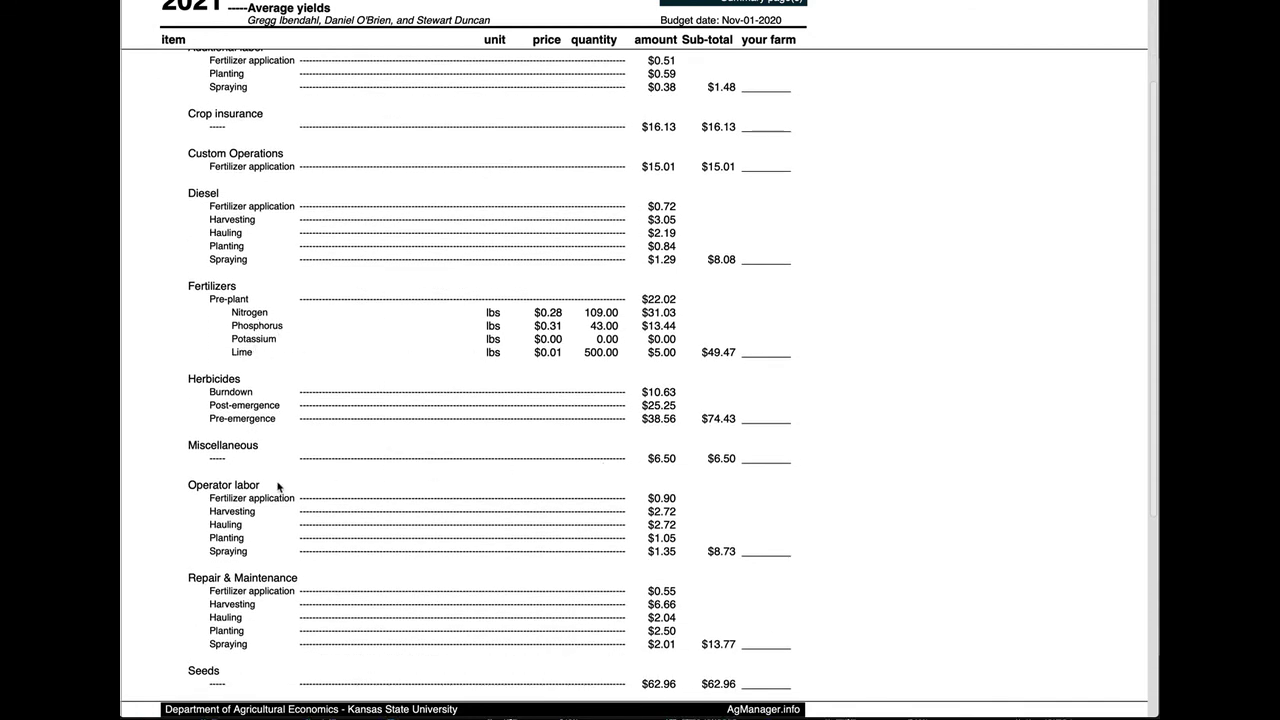
{"action": "scroll", "coordinate": [314, 486], "scroll_direction": "down", "scroll_amount": 3}
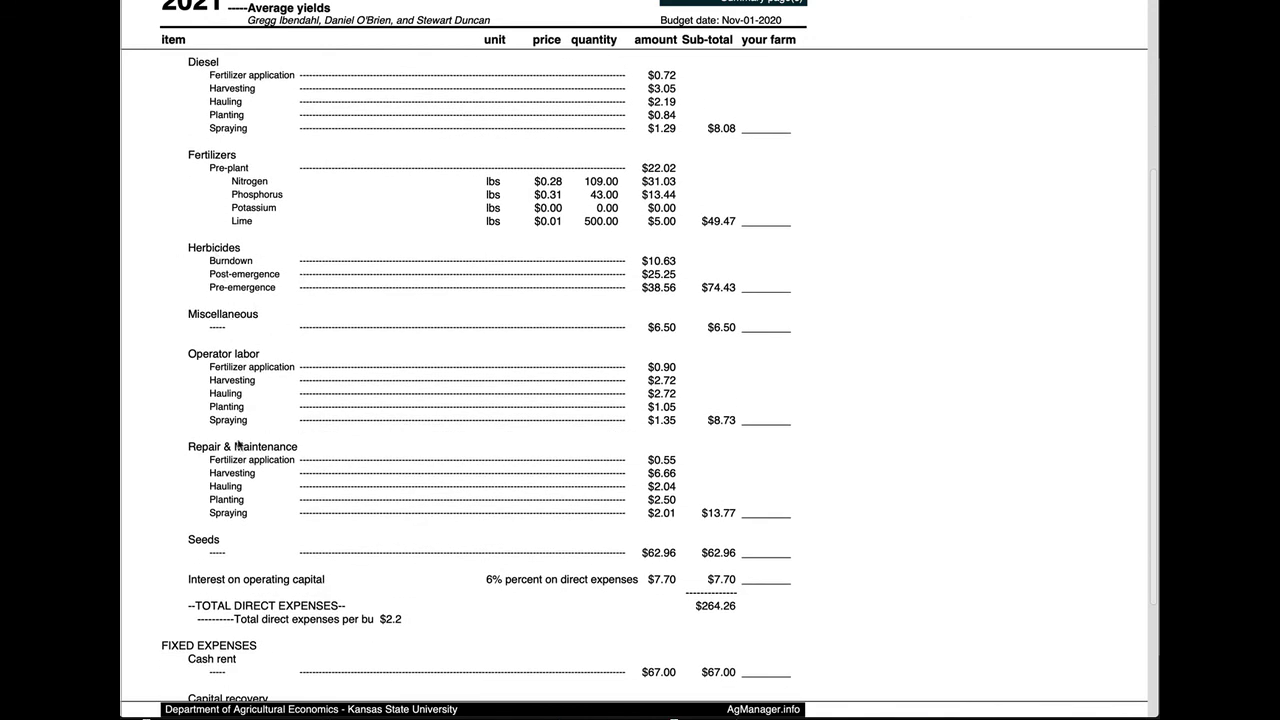
{"action": "scroll", "coordinate": [886, 410], "scroll_direction": "down", "scroll_amount": 4}
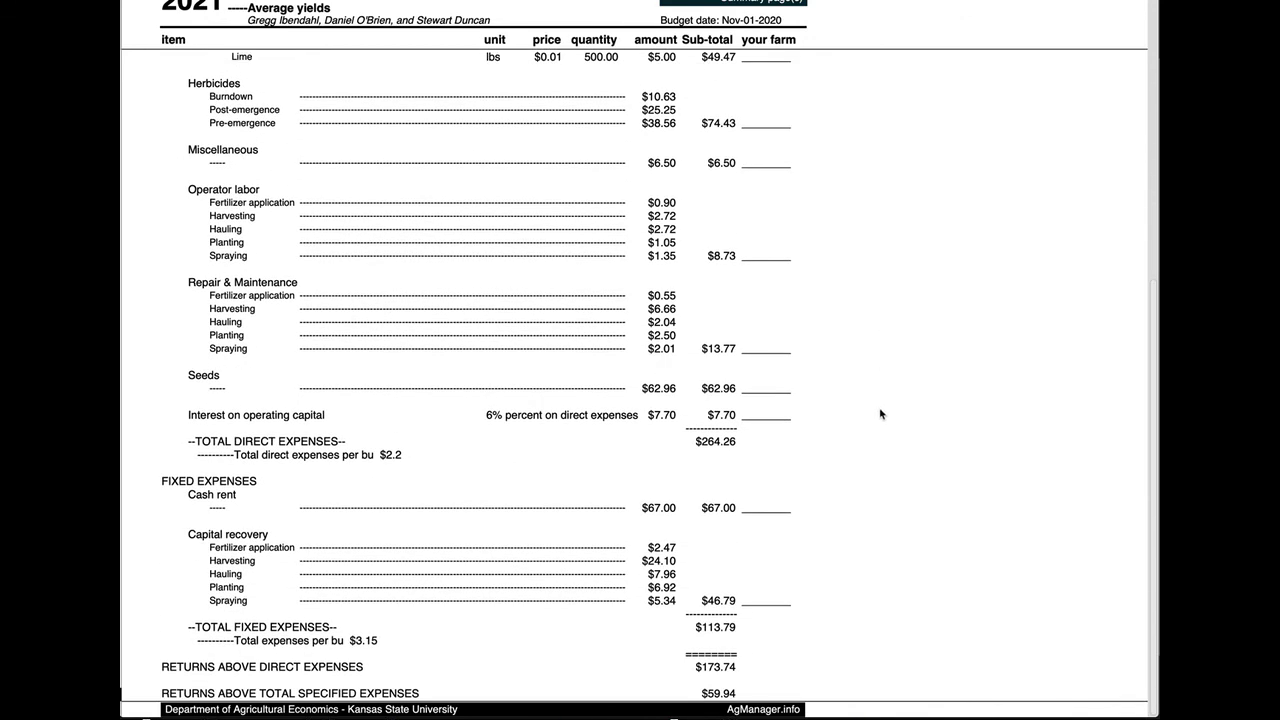
{"action": "scroll", "coordinate": [900, 414], "scroll_direction": "up", "scroll_amount": 10}
{"action": "scroll", "coordinate": [900, 403], "scroll_direction": "down", "scroll_amount": 10}
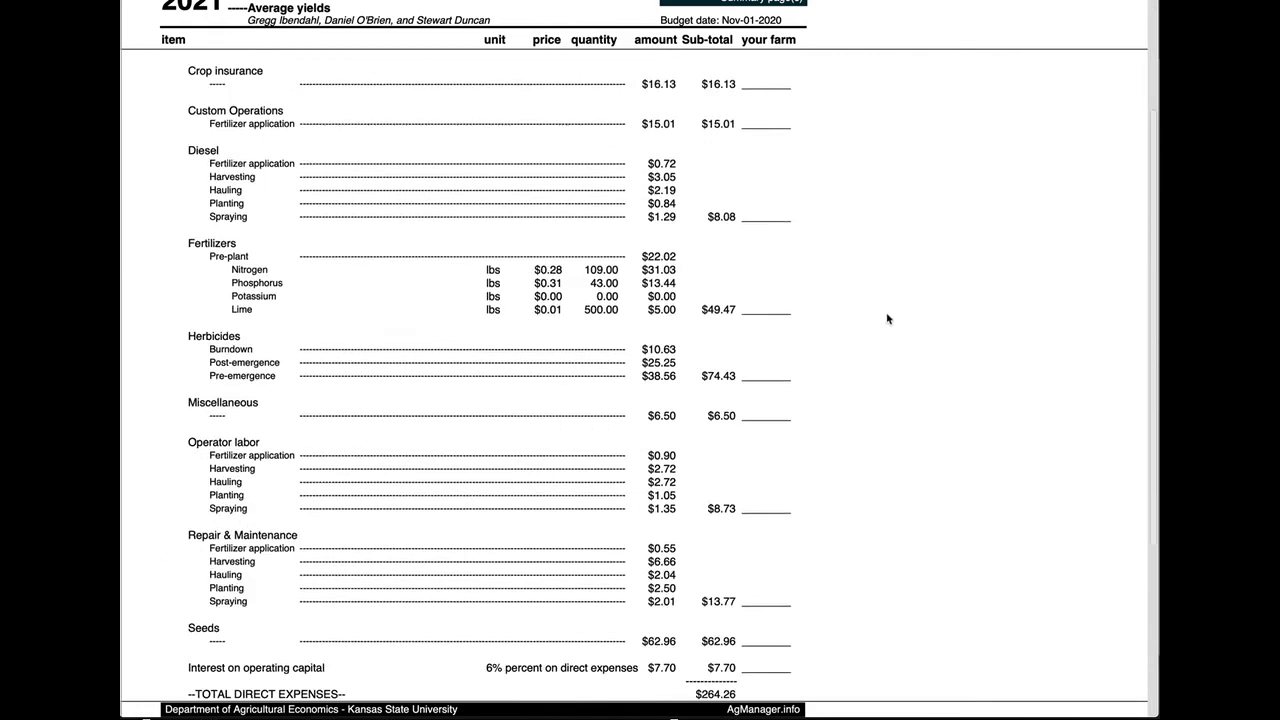
{"action": "scroll", "coordinate": [857, 460], "scroll_direction": "up", "scroll_amount": 10}
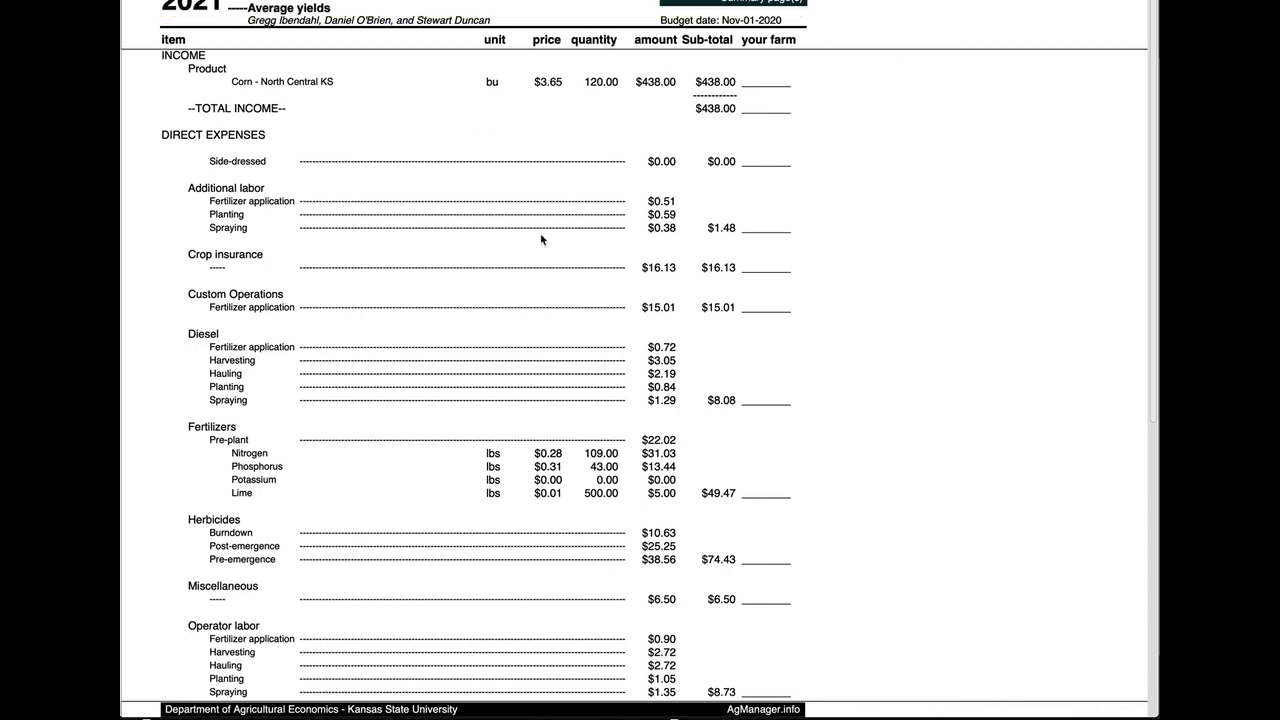
{"action": "mouse_move", "coordinate": [565, 19]}
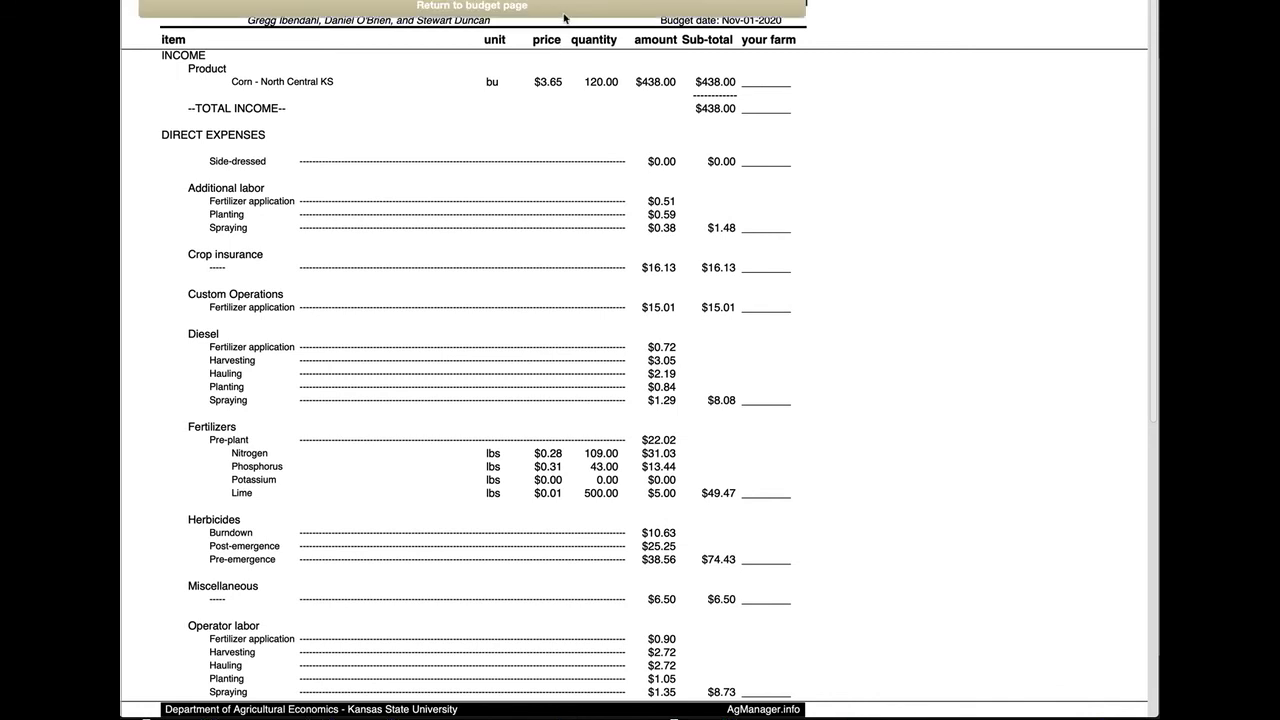
{"action": "left_click", "coordinate": [475, 7]}
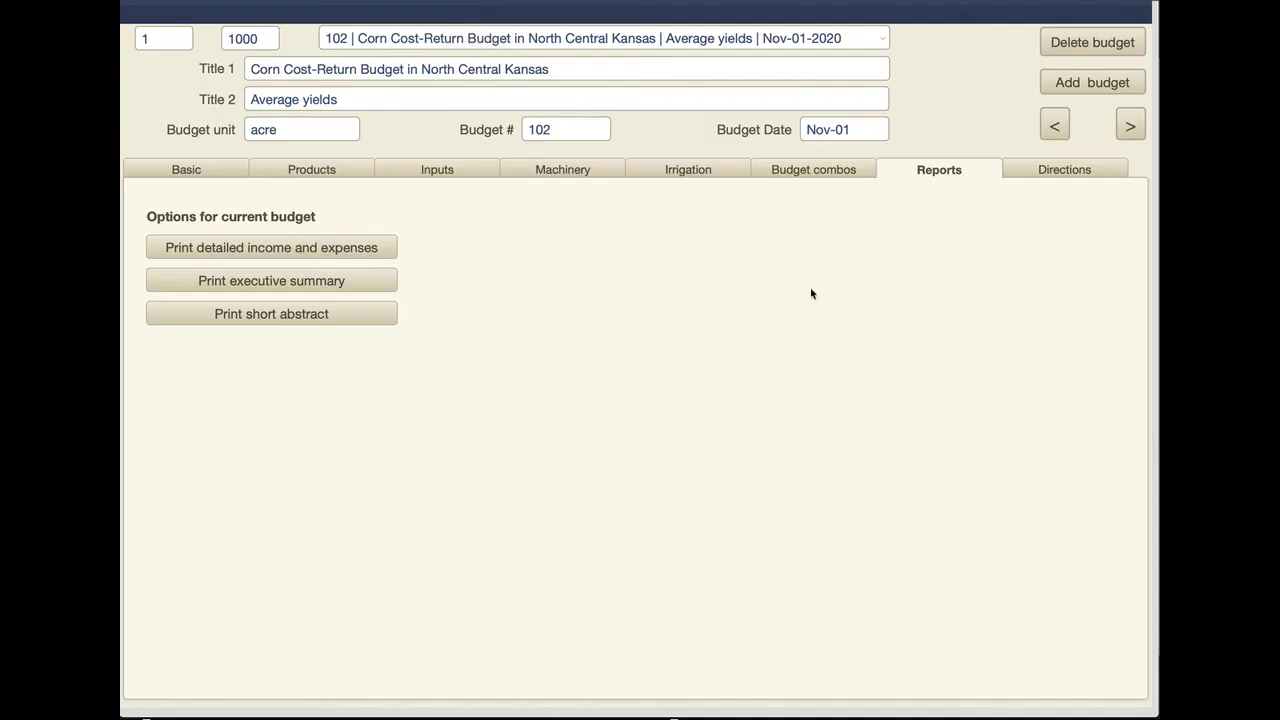
- Review the detailed income and expenses report of the current budget, and open the budget's Directions section after leaving the report
{"action": "left_click", "coordinate": [320, 255]}
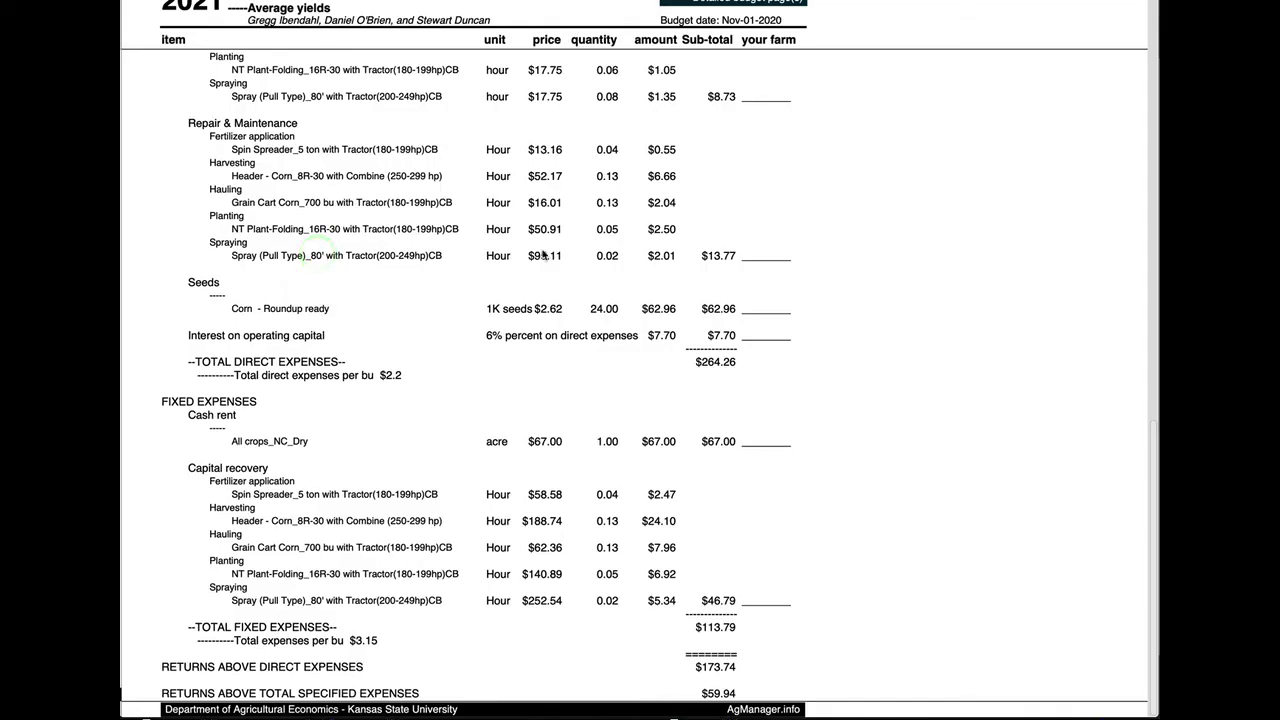
{"action": "scroll", "coordinate": [926, 427], "scroll_direction": "up", "scroll_amount": 15}
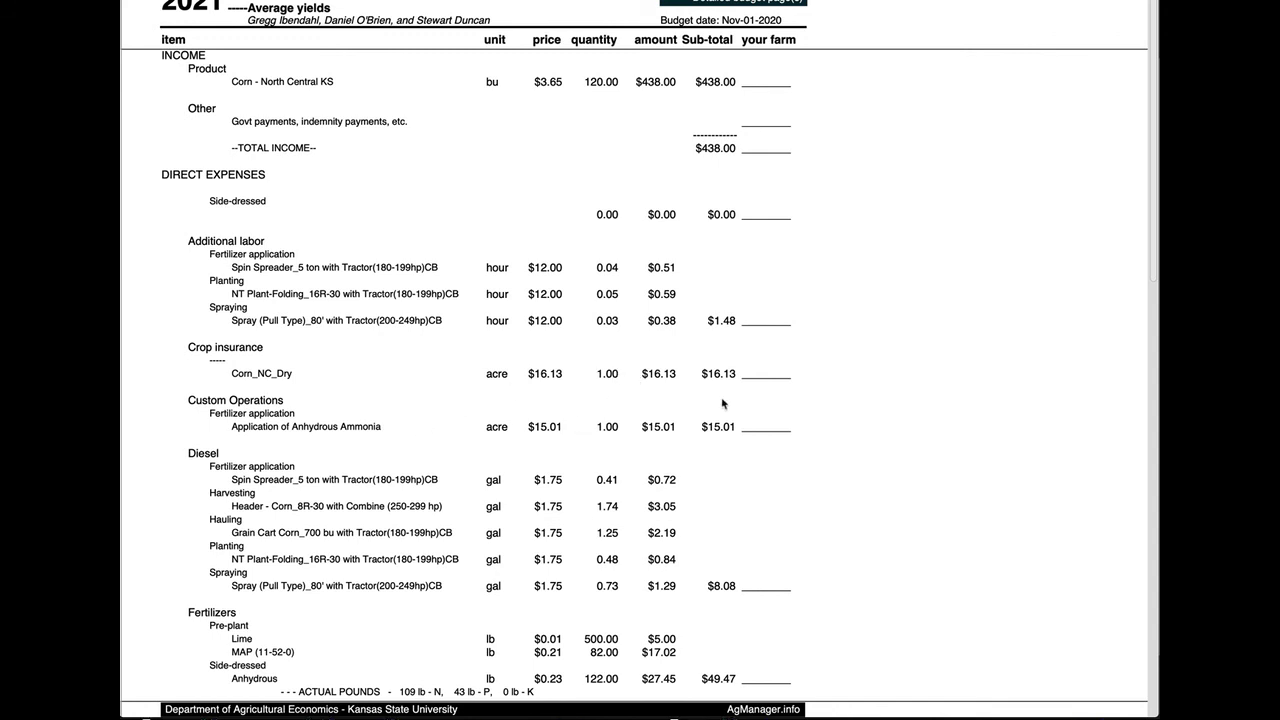
{"action": "scroll", "coordinate": [852, 454], "scroll_direction": "down", "scroll_amount": 2}
{"action": "scroll", "coordinate": [846, 456], "scroll_direction": "up", "scroll_amount": 2}
{"action": "scroll", "coordinate": [240, 325], "scroll_direction": "down", "scroll_amount": 3}
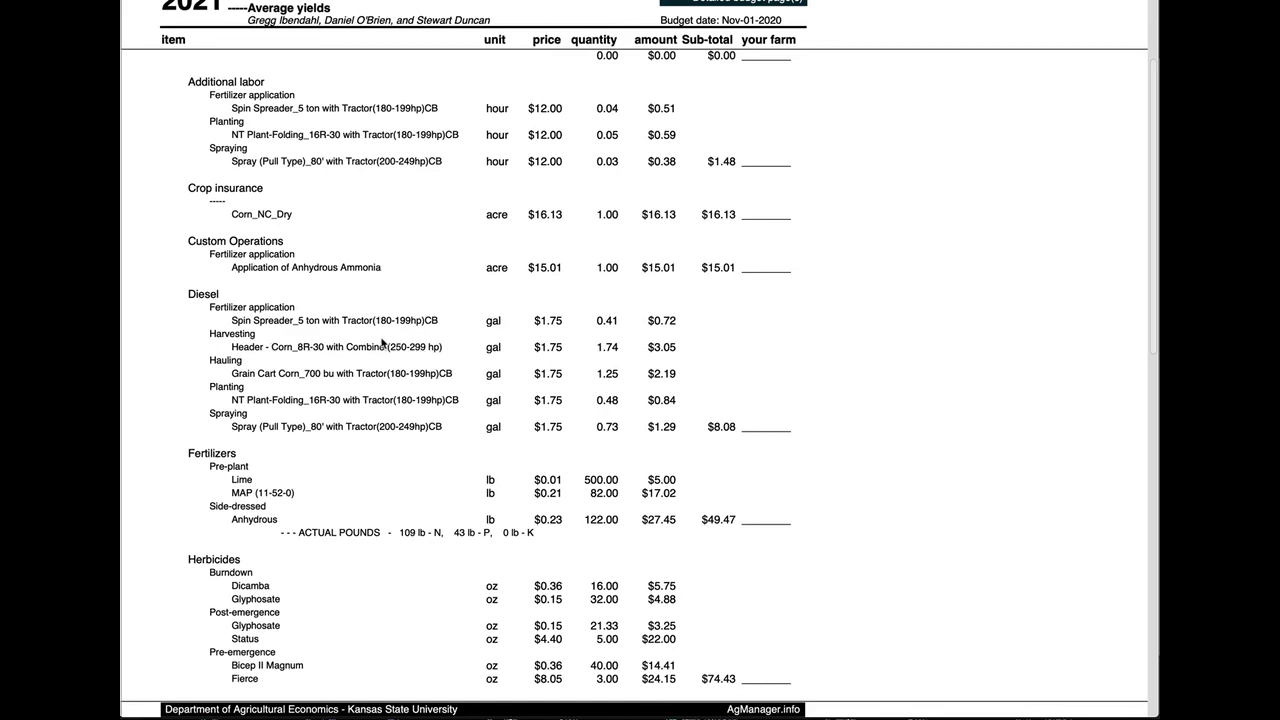
{"action": "scroll", "coordinate": [510, 340], "scroll_direction": "down", "scroll_amount": 3}
{"action": "scroll", "coordinate": [515, 340], "scroll_direction": "down", "scroll_amount": 10}
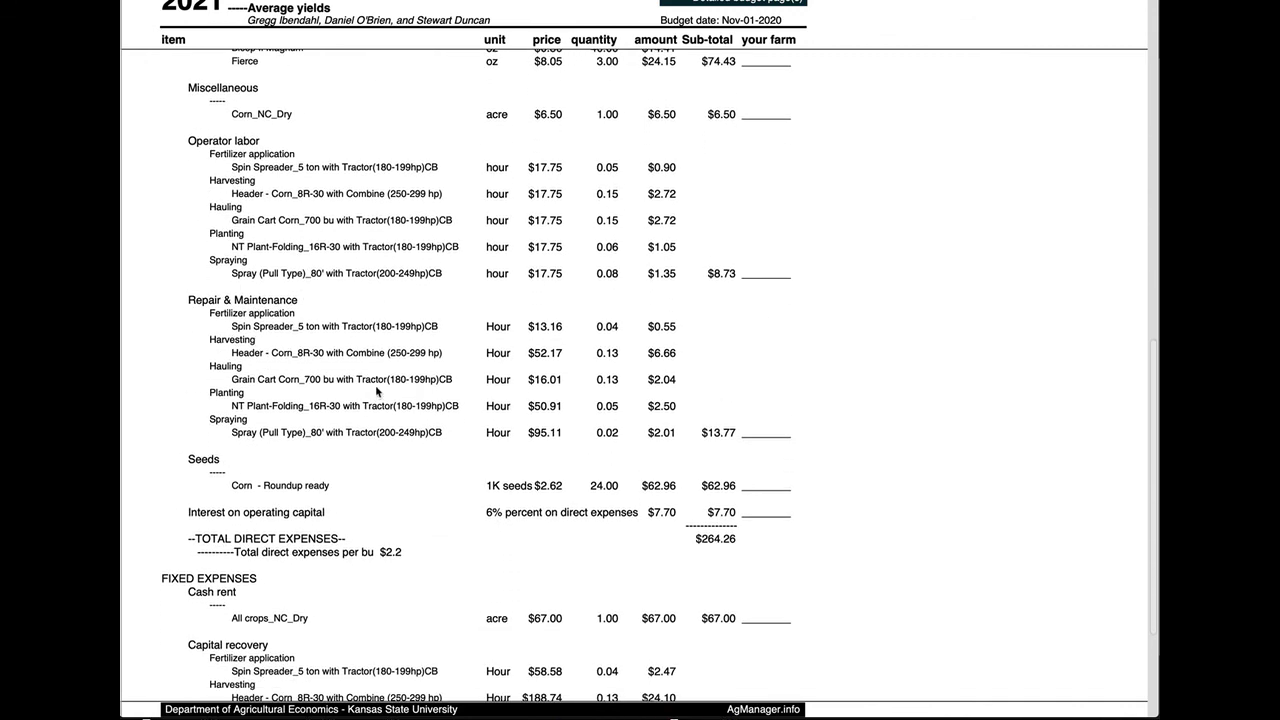
{"action": "scroll", "coordinate": [640, 420], "scroll_direction": "down", "scroll_amount": 10}
{"action": "scroll", "coordinate": [632, 407], "scroll_direction": "up", "scroll_amount": 10}
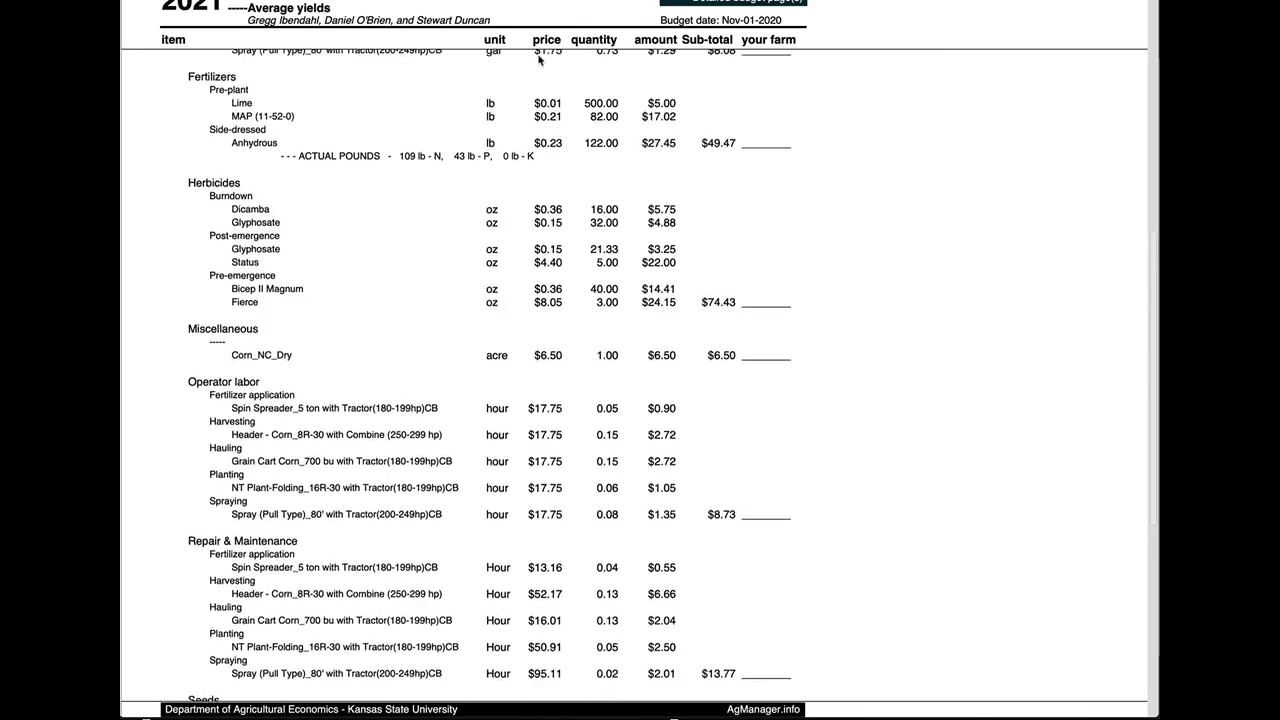
{"action": "left_click", "coordinate": [563, 8]}
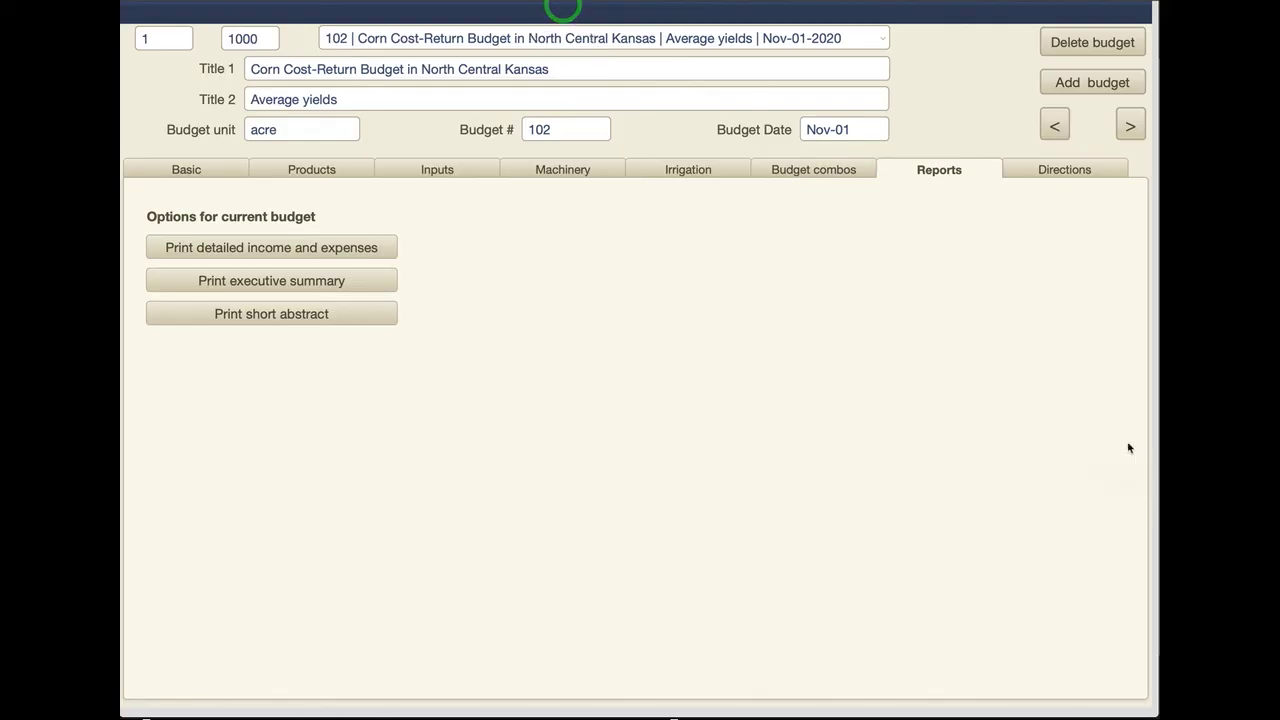
{"action": "left_click", "coordinate": [1040, 172]}
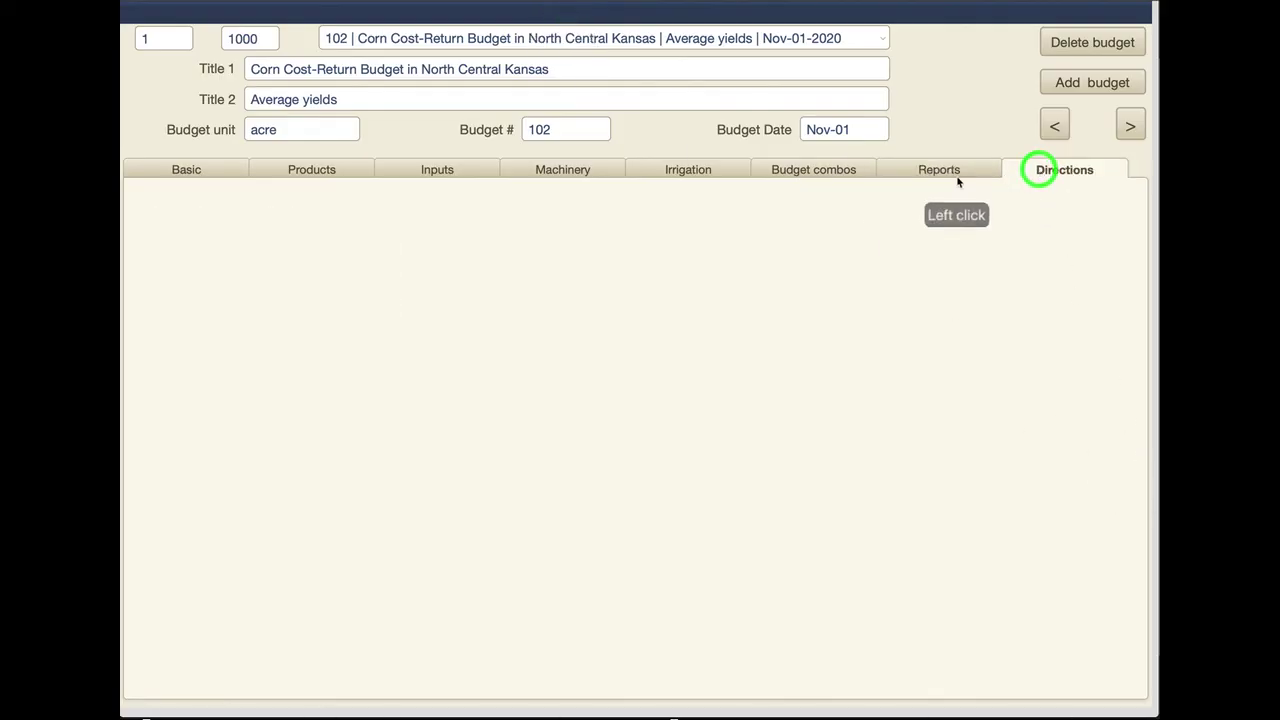